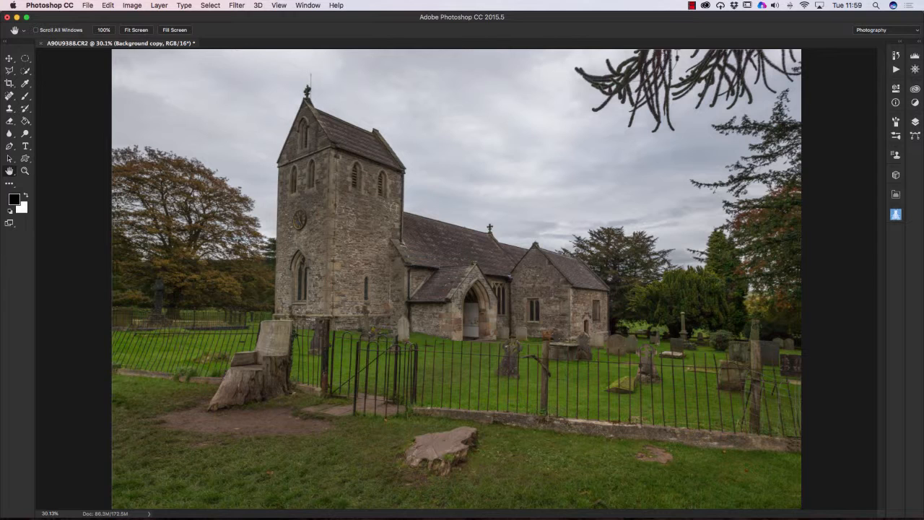
# - Open the church photo in Nik Collection's Color Efex Pro 4 and remove the preloaded Darken/Lighten Centre filter
pyautogui.click(237, 5)
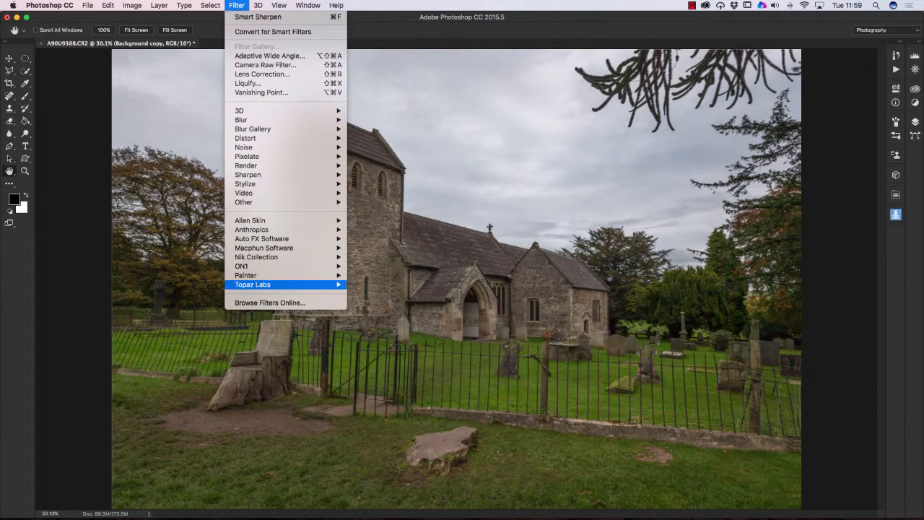
pyautogui.moveTo(256, 257)
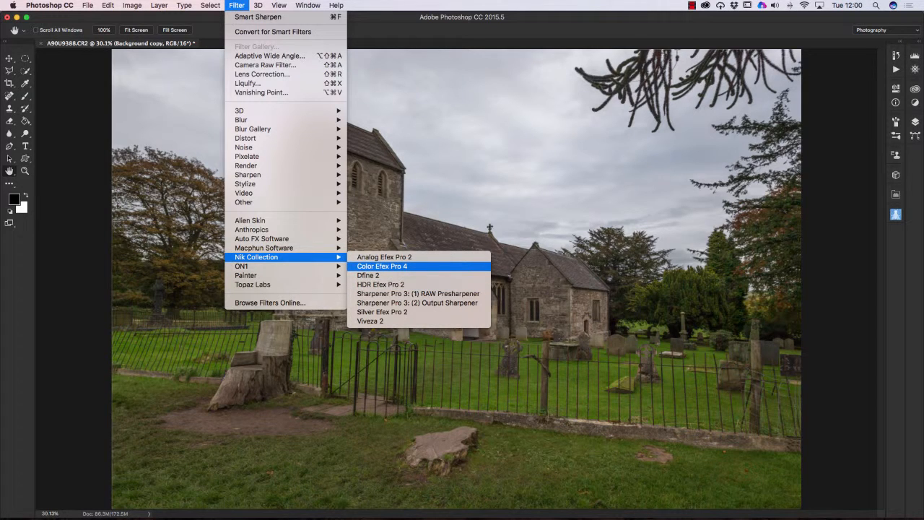
pyautogui.click(382, 266)
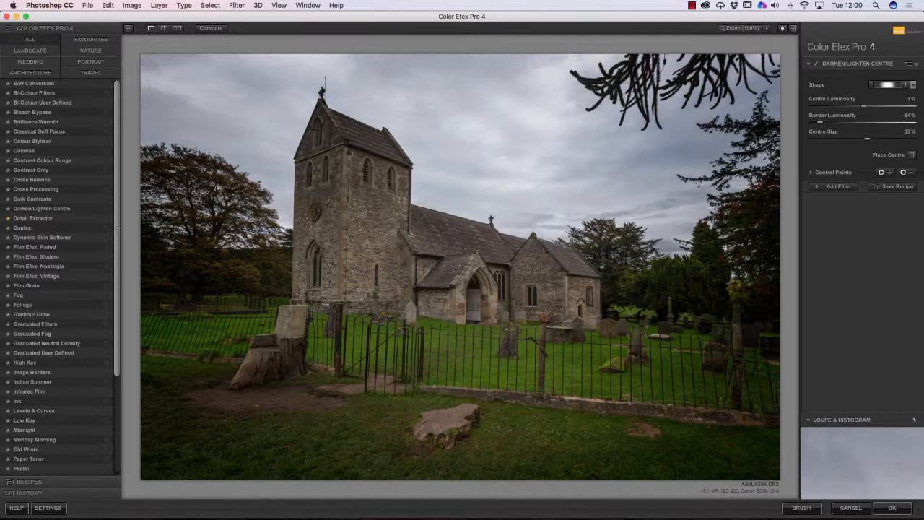
pyautogui.click(916, 63)
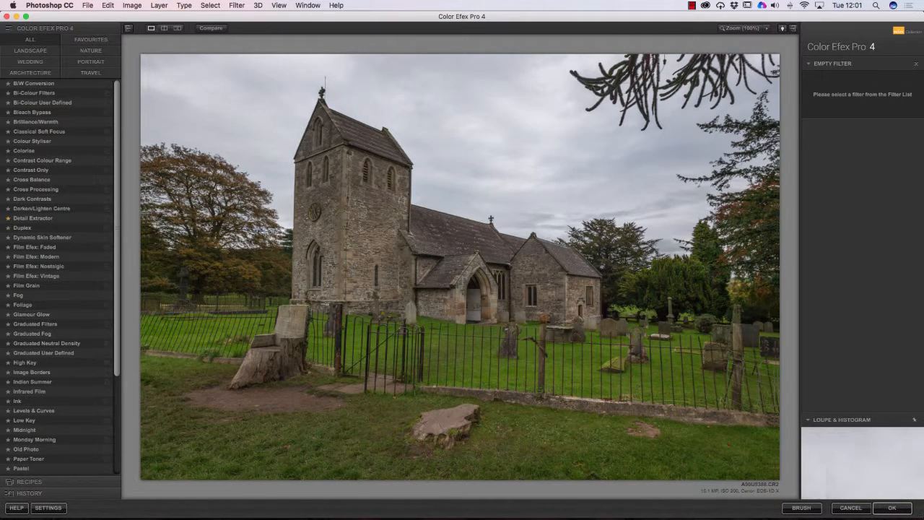
# - Look through the filters offered in the Landscape, Wedding, Architecture, Favourites, Nature, Portrait and Travel categories and return to the full list
pyautogui.scroll(-5, 58, 315)
pyautogui.scroll(5, 58, 278)
pyautogui.click(31, 50)
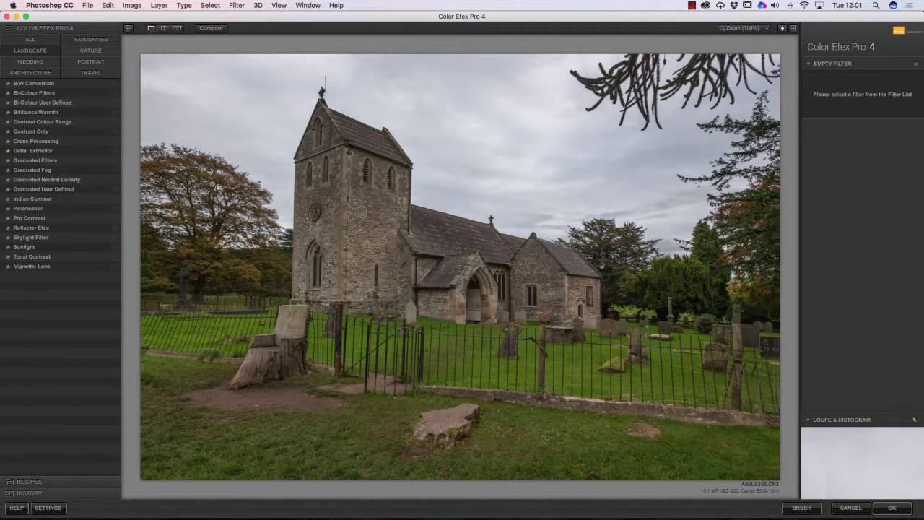
pyautogui.click(31, 62)
pyautogui.click(30, 73)
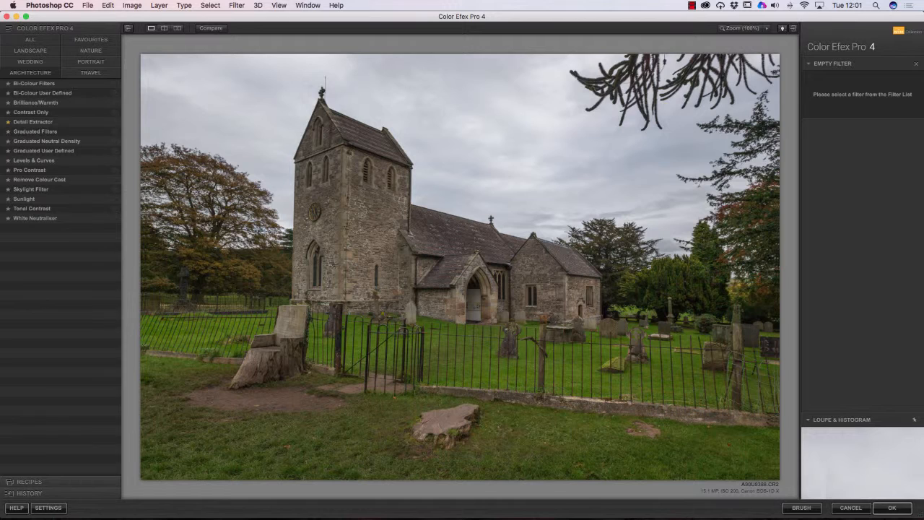
pyautogui.click(91, 40)
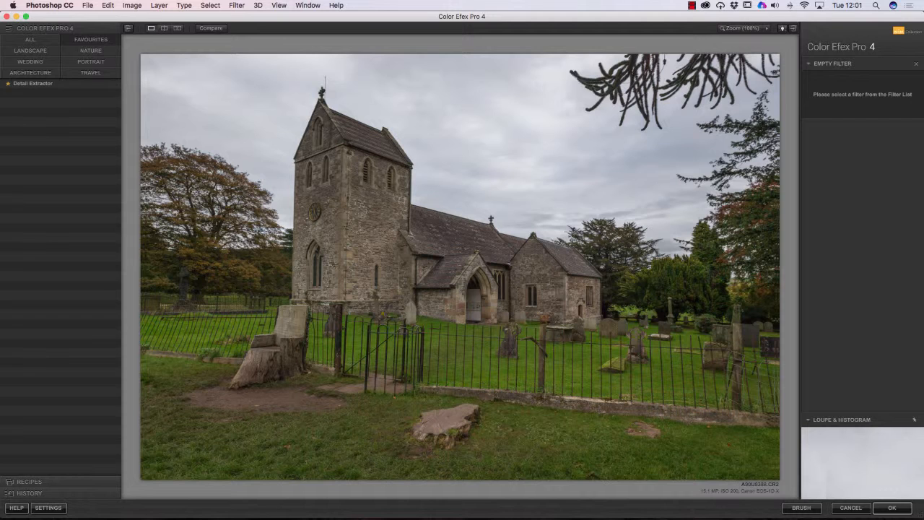
pyautogui.click(91, 50)
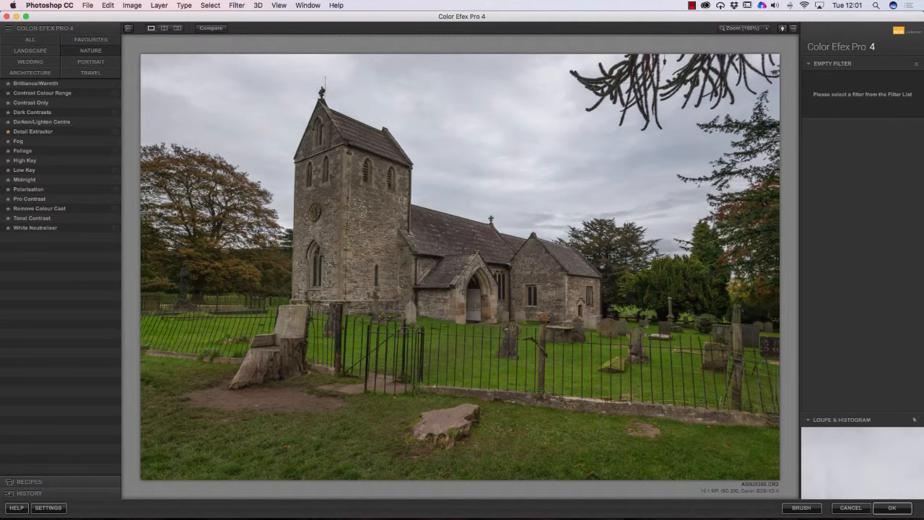
pyautogui.click(91, 62)
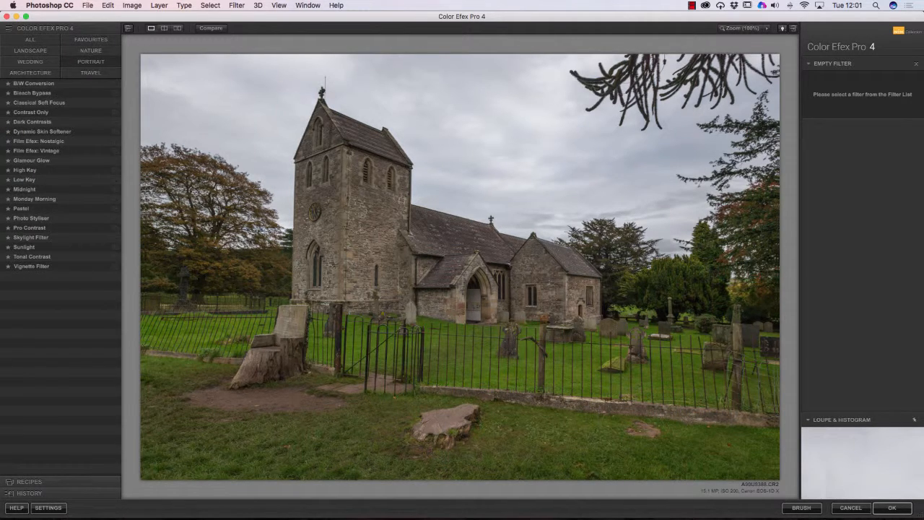
pyautogui.click(91, 73)
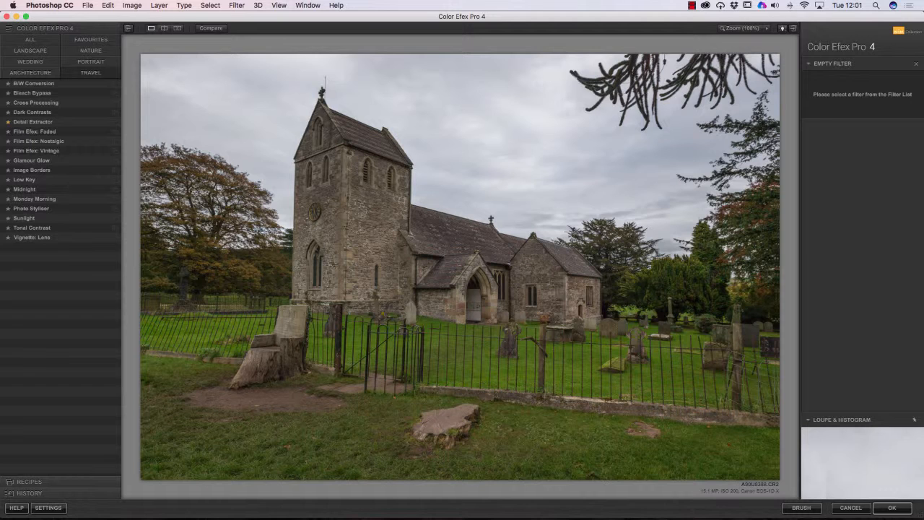
pyautogui.click(31, 40)
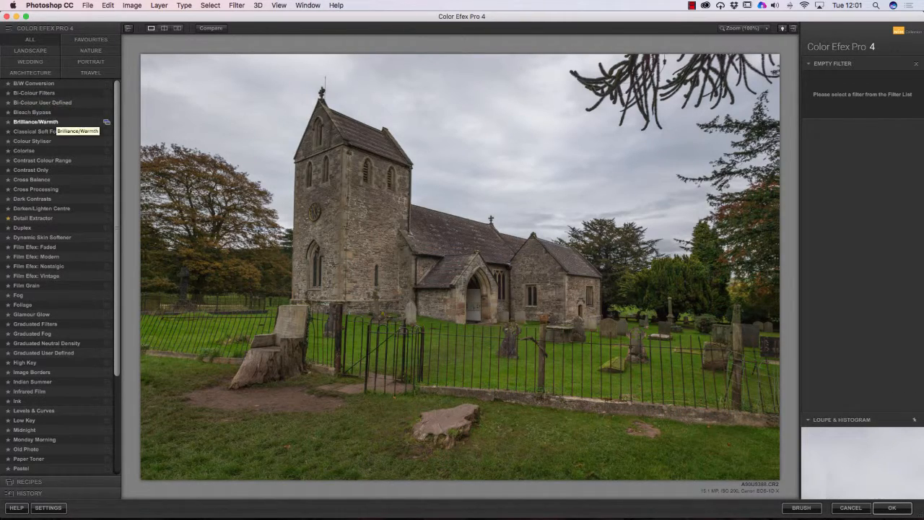
# - Try the B/W Conversion filter with filter colour 57°, strength 94%, brightness 42% and contrast 35%
pyautogui.click(32, 84)
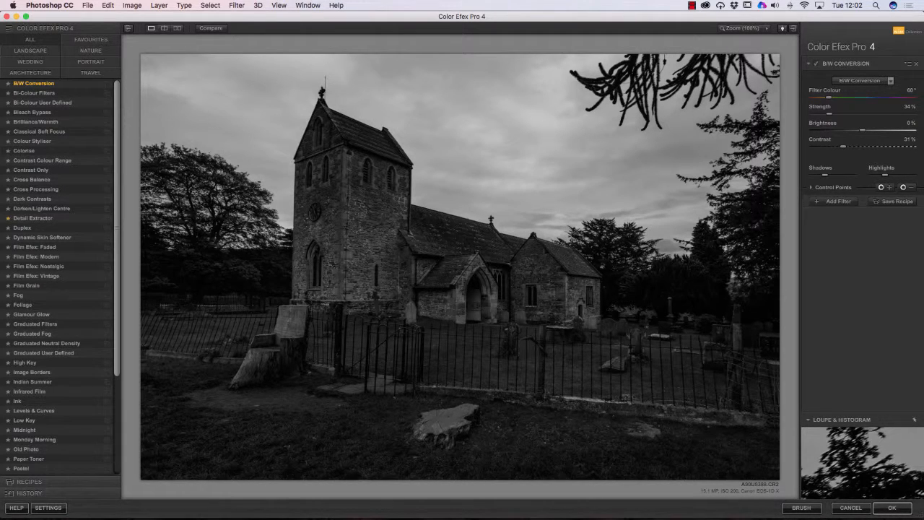
pyautogui.moveTo(829, 98); pyautogui.dragTo(855, 114)
pyautogui.moveTo(873, 130); pyautogui.dragTo(880, 130)
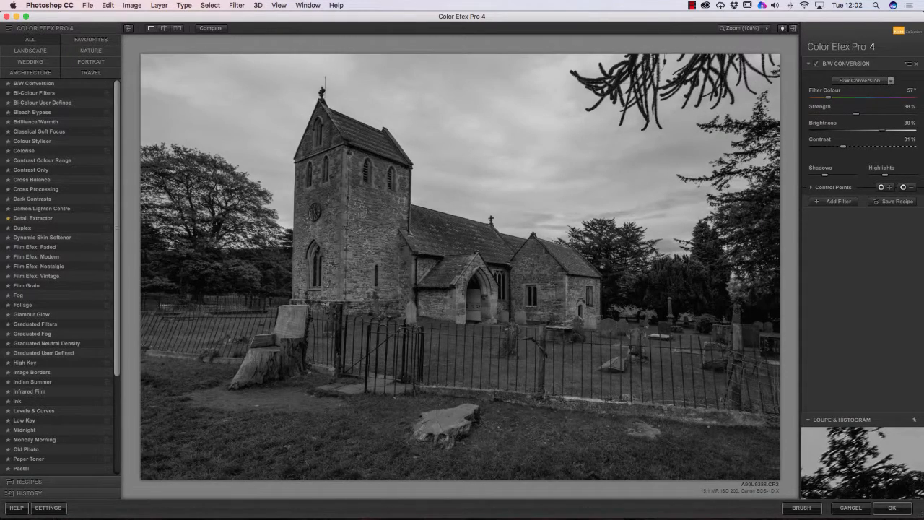
pyautogui.moveTo(842, 147); pyautogui.dragTo(851, 147)
pyautogui.moveTo(857, 113); pyautogui.dragTo(859, 113)
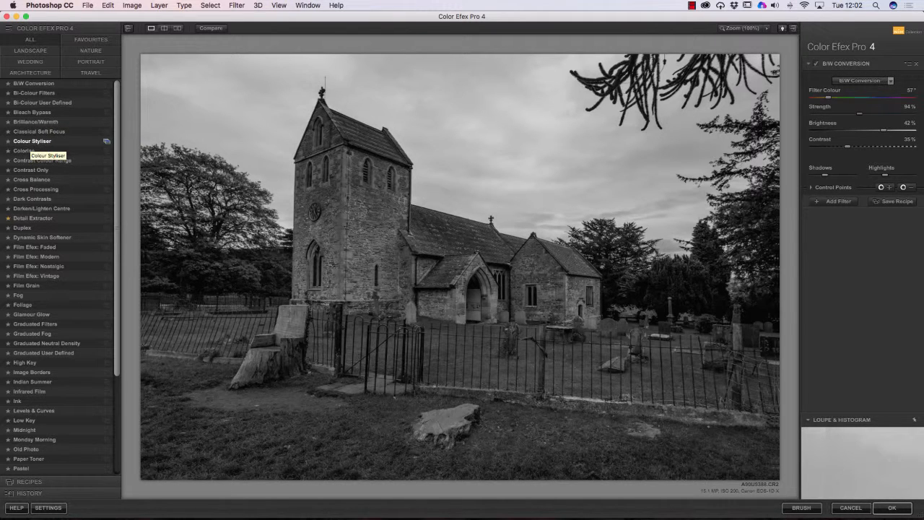
# - Try Colour Styliser instead, and return to B/W Conversion with strength 83%, brightness 49% and contrast 35%
pyautogui.click(32, 141)
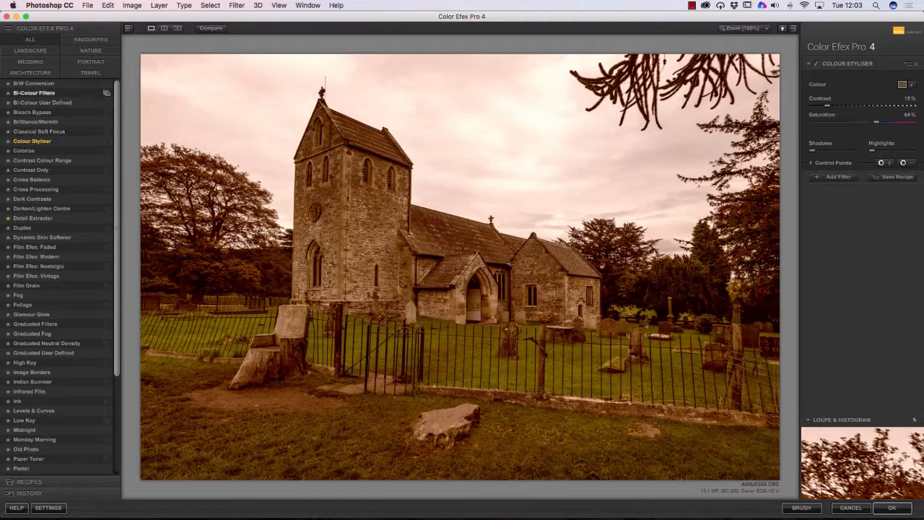
pyautogui.click(34, 83)
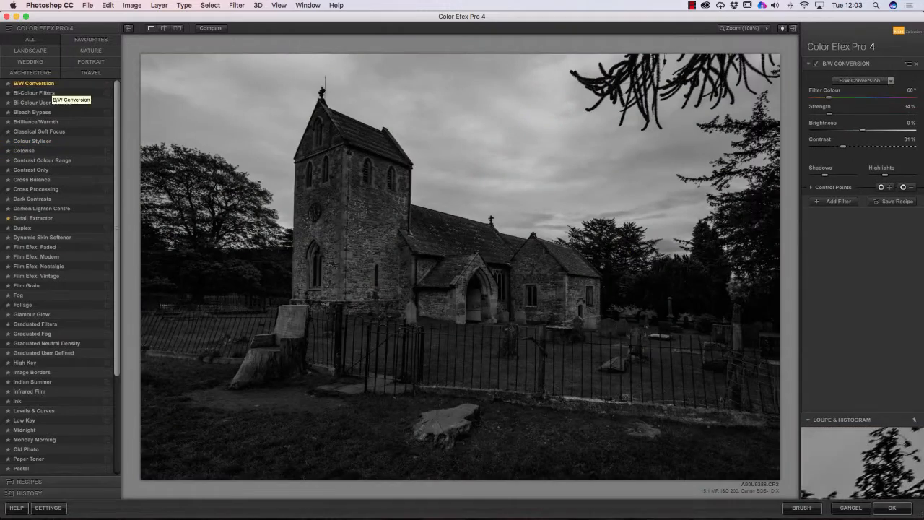
pyautogui.moveTo(862, 131); pyautogui.dragTo(847, 145)
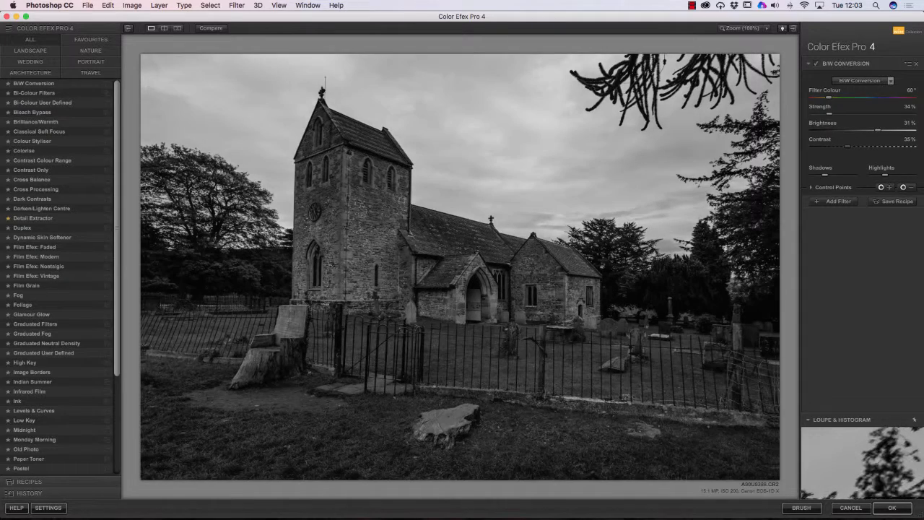
pyautogui.moveTo(828, 113); pyautogui.dragTo(886, 131)
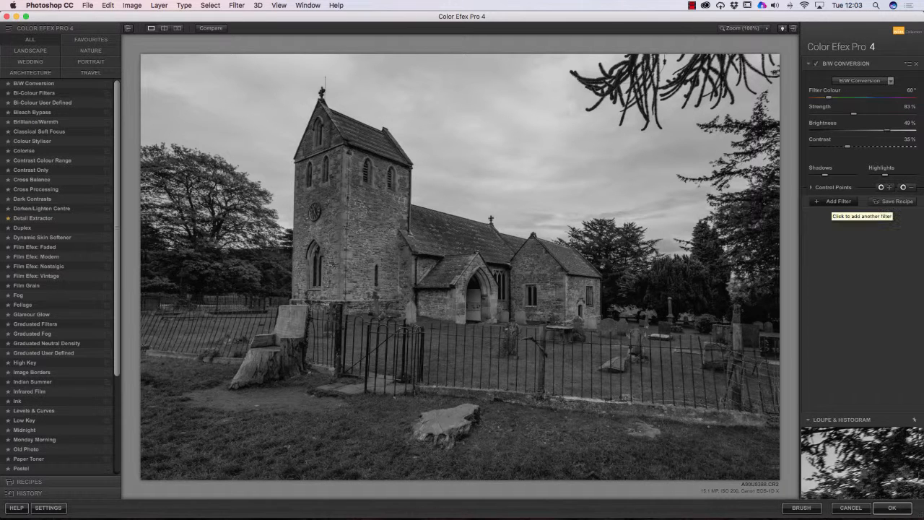
# - Stack a Colorise filter at 37% strength on the B/W Conversion, and increase the B/W Conversion's strength
pyautogui.click(837, 201)
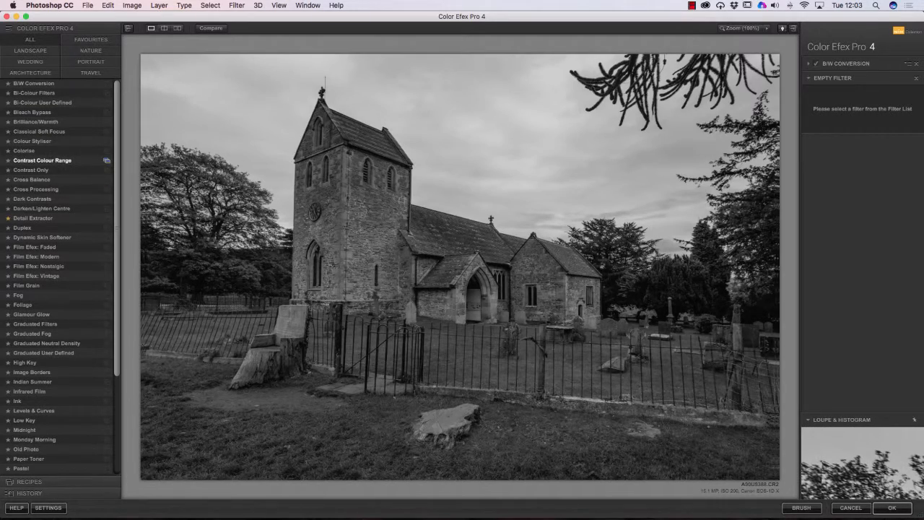
pyautogui.click(29, 150)
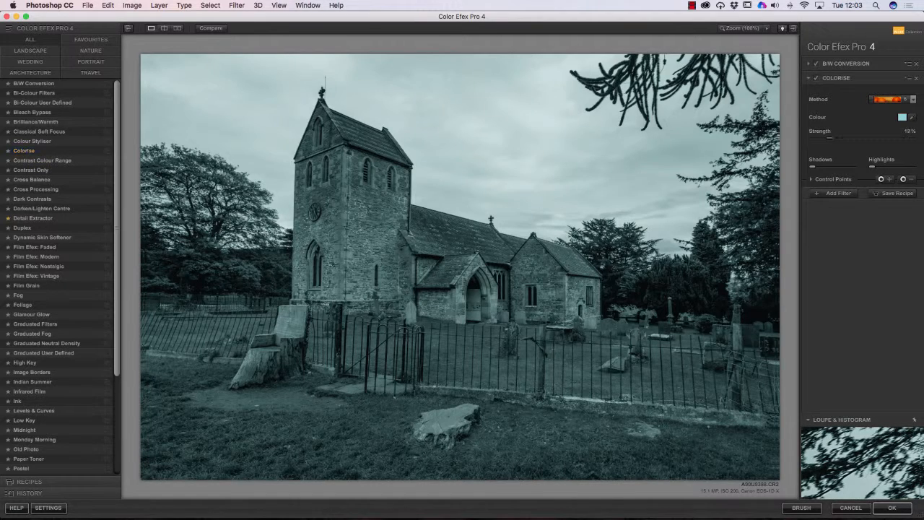
pyautogui.moveTo(829, 137); pyautogui.dragTo(849, 137)
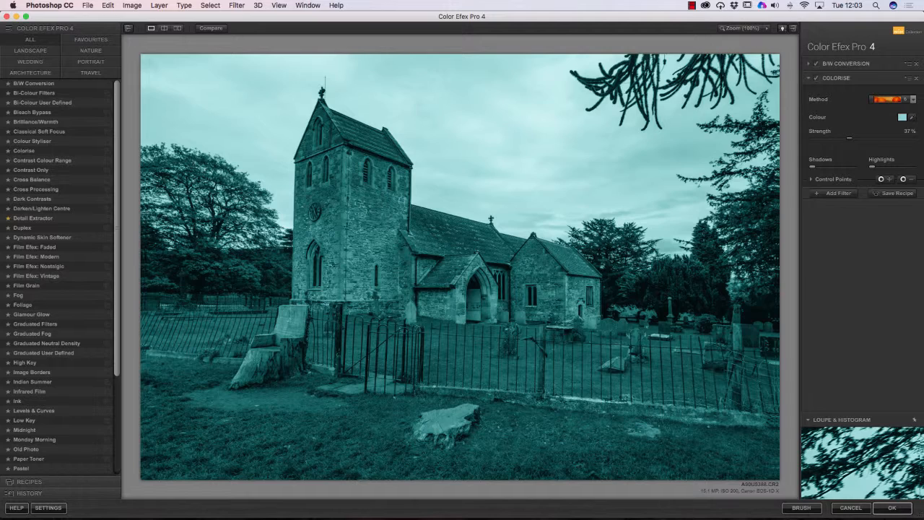
pyautogui.click(845, 63)
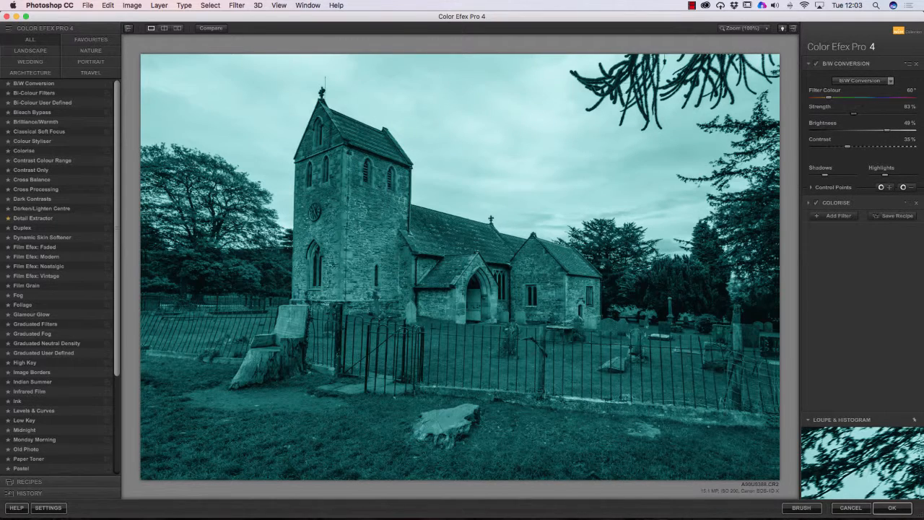
pyautogui.moveTo(854, 113)
pyautogui.mouseDown()
pyautogui.moveTo(817, 114)
pyautogui.moveTo(880, 113)
pyautogui.moveTo(818, 113)
pyautogui.moveTo(865, 114)
pyautogui.mouseUp()
# - Set the Colorise strength to 35% and try out its Shadows and Highlights adjustments
pyautogui.click(808, 203)
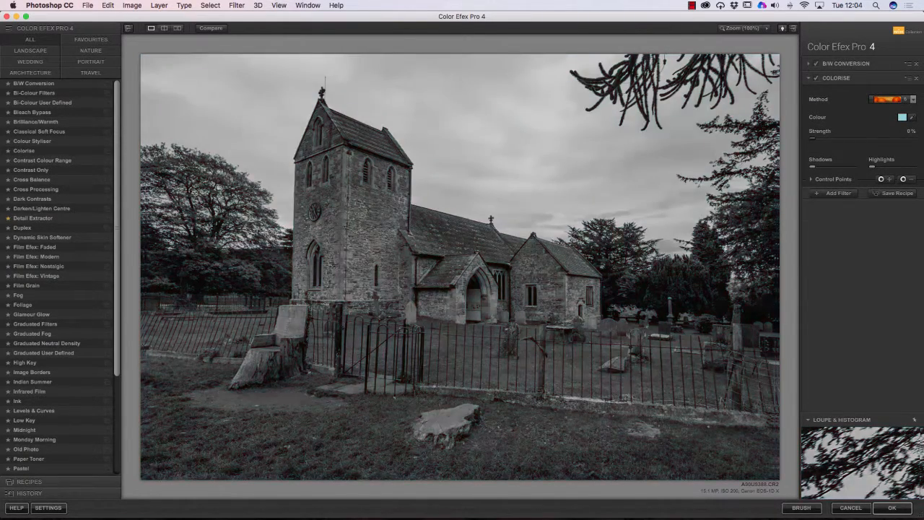
pyautogui.moveTo(812, 138); pyautogui.dragTo(847, 137)
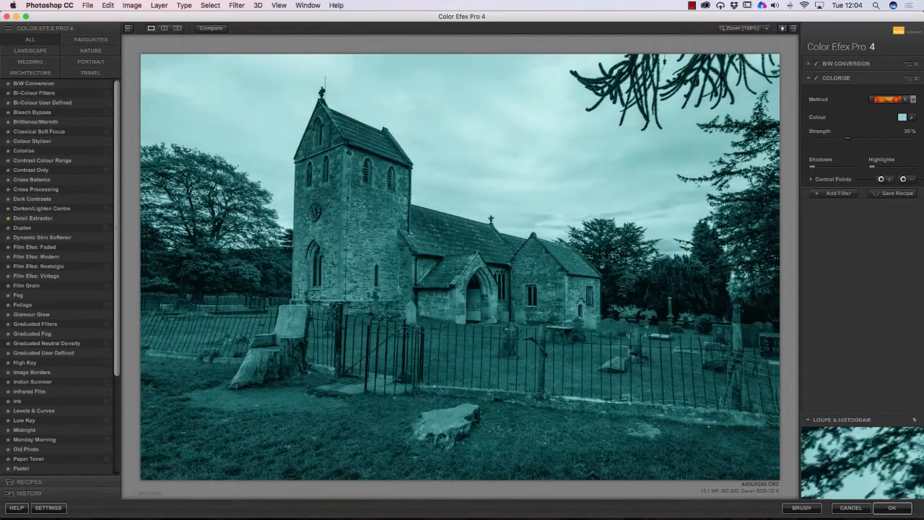
pyautogui.moveTo(812, 166)
pyautogui.mouseDown()
pyautogui.moveTo(847, 167)
pyautogui.moveTo(812, 167)
pyautogui.mouseUp()
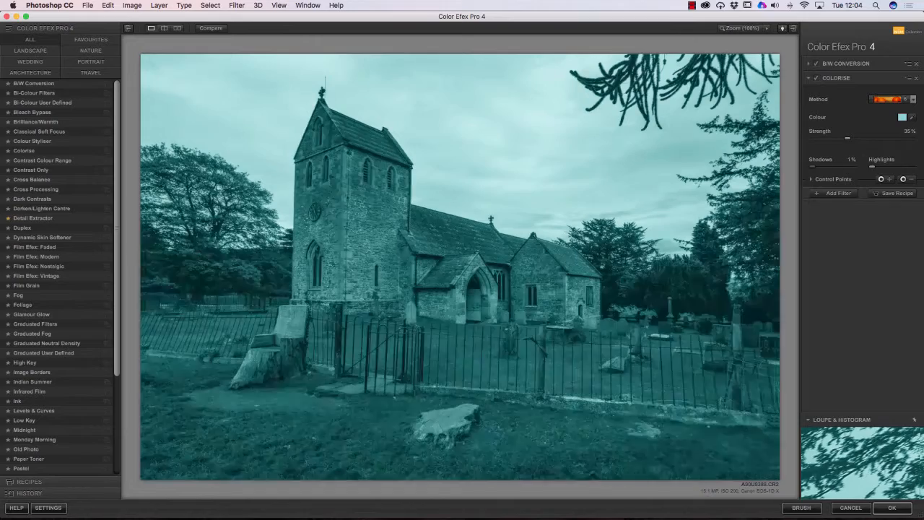
pyautogui.moveTo(872, 167); pyautogui.dragTo(909, 166)
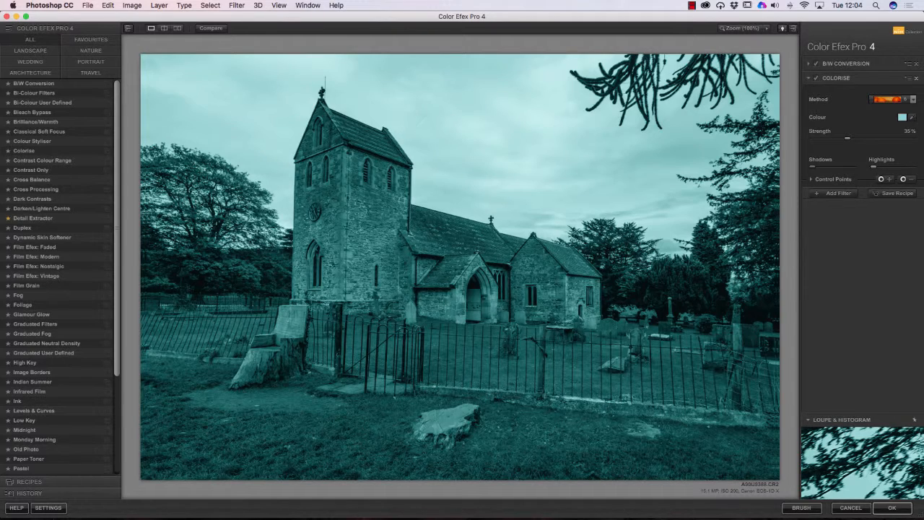
# - Remove both the Colorise and the B/W Conversion filters from the photo
pyautogui.click(916, 78)
pyautogui.click(916, 64)
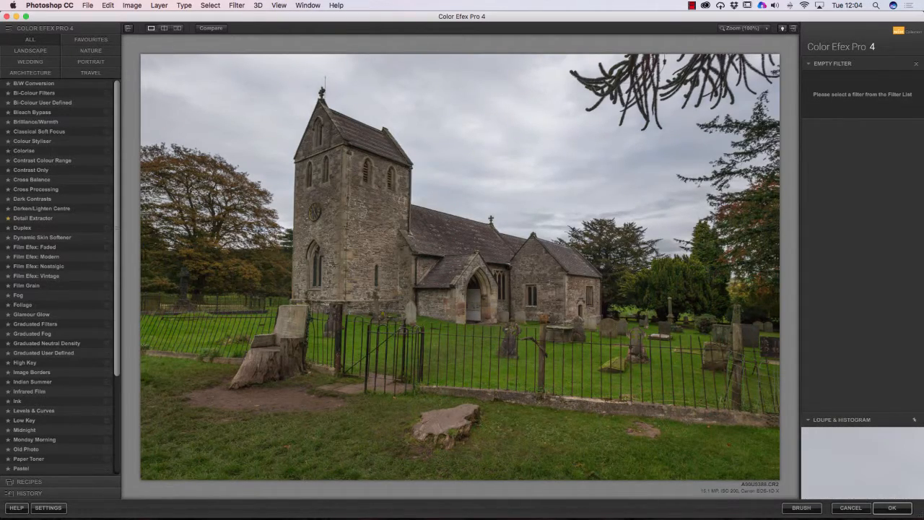
# - Apply the Indian Summer filter from the full filter list and set Enhance Foliage to 23%
pyautogui.scroll(-3, 60, 277)
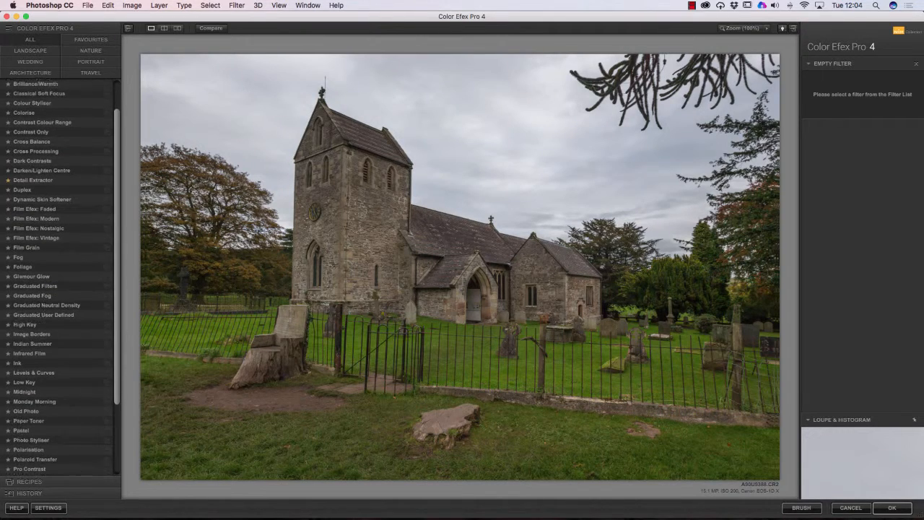
pyautogui.scroll(-2, 60, 277)
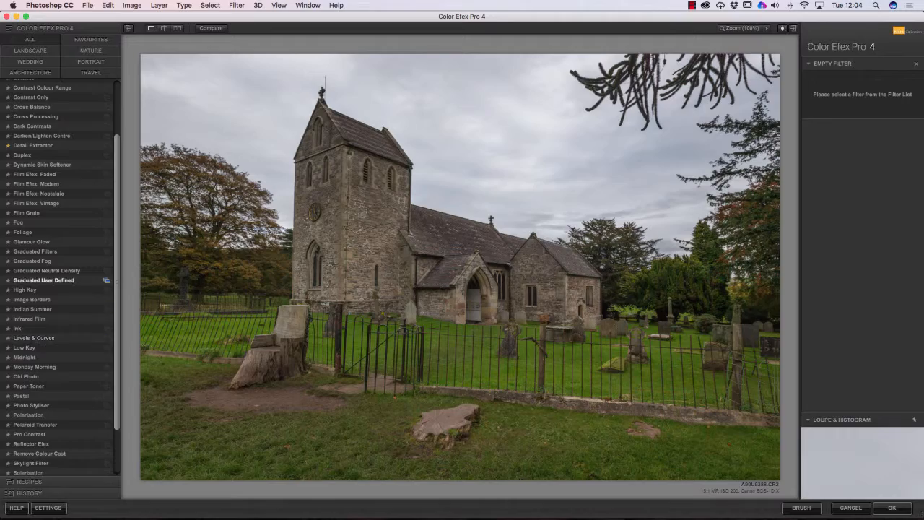
pyautogui.scroll(-1, 60, 282)
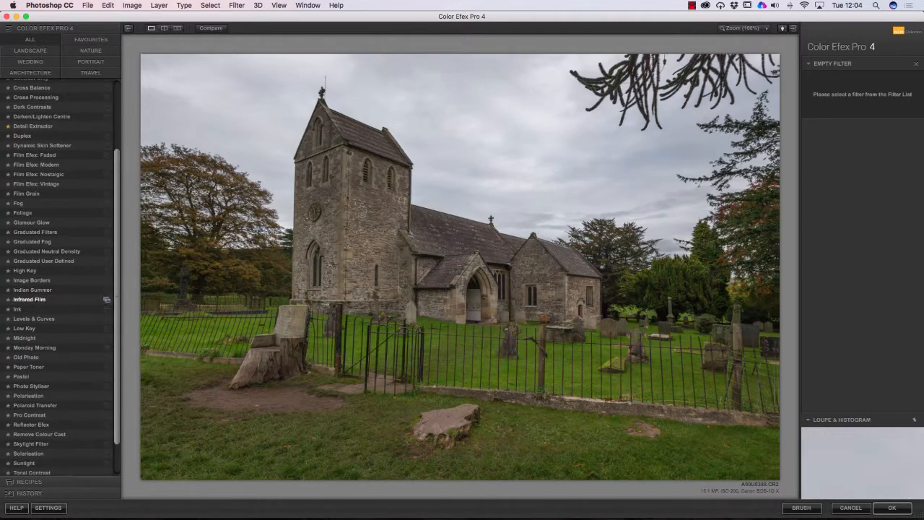
pyautogui.click(36, 289)
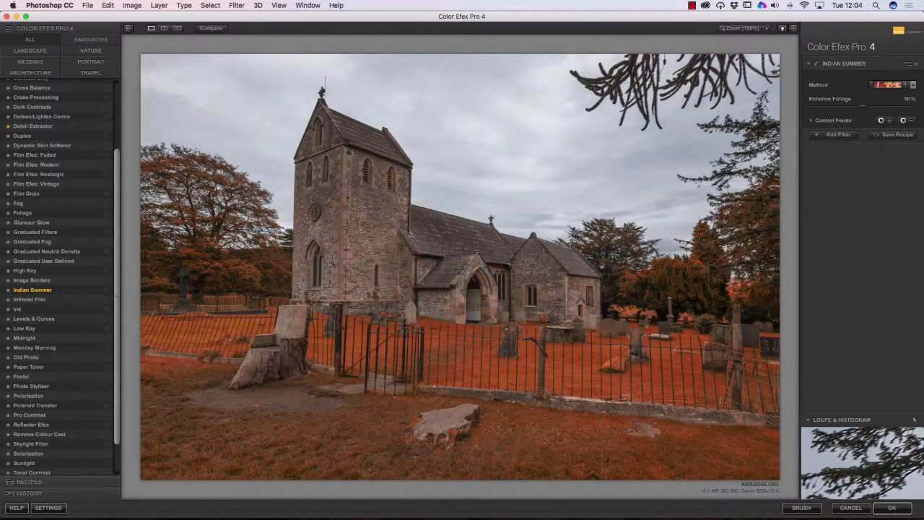
pyautogui.moveTo(870, 106); pyautogui.dragTo(835, 106)
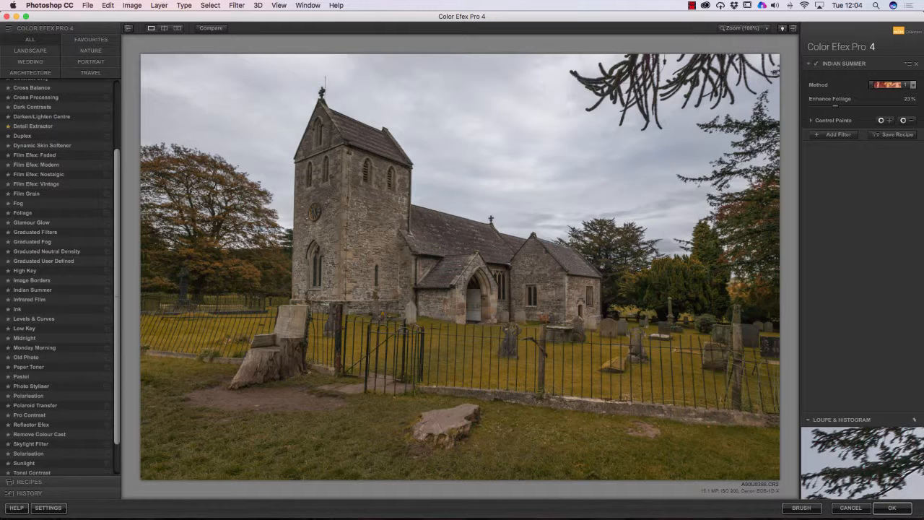
# - Compare foliage methods 1 and 2 of the Indian Summer filter and choose method 2
pyautogui.click(912, 85)
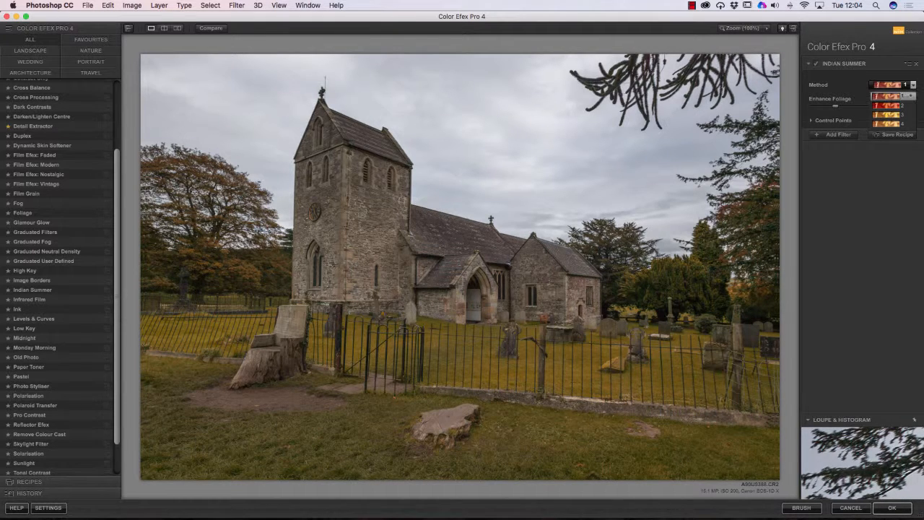
pyautogui.click(894, 106)
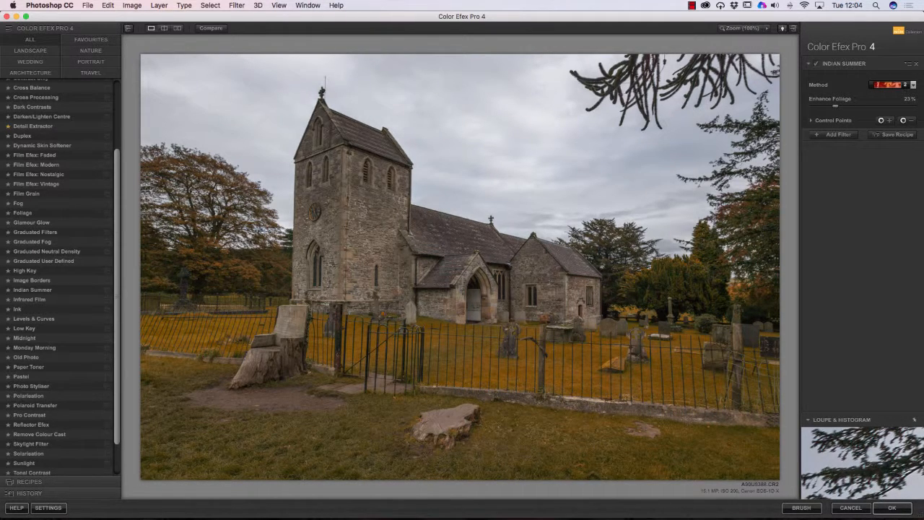
pyautogui.click(913, 86)
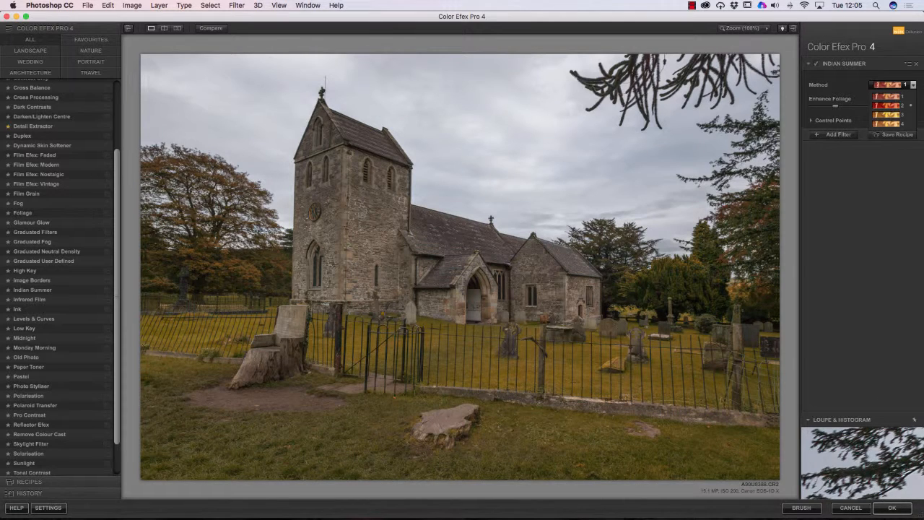
pyautogui.click(895, 105)
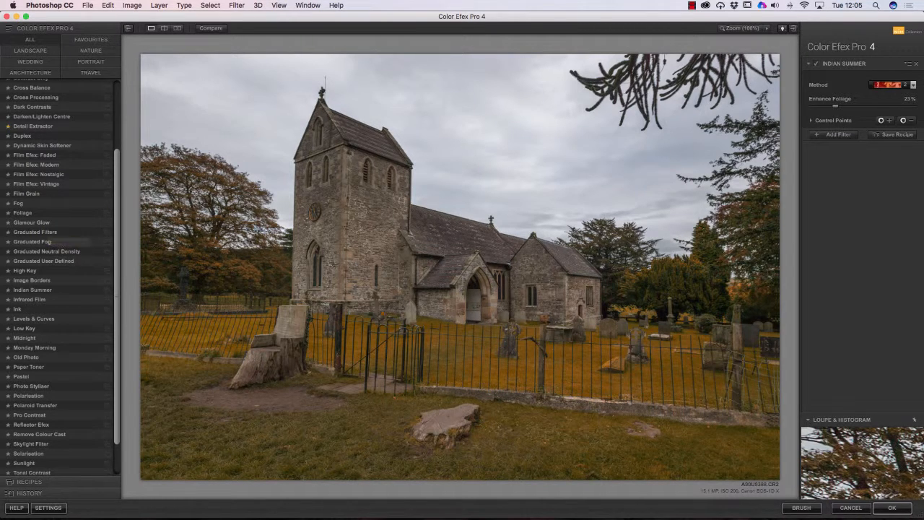
# - Apply the Black Gold recipe to the photo, accepting the replacement of all current filters
pyautogui.scroll(-1, 43, 233)
pyautogui.scroll(-3, 61, 280)
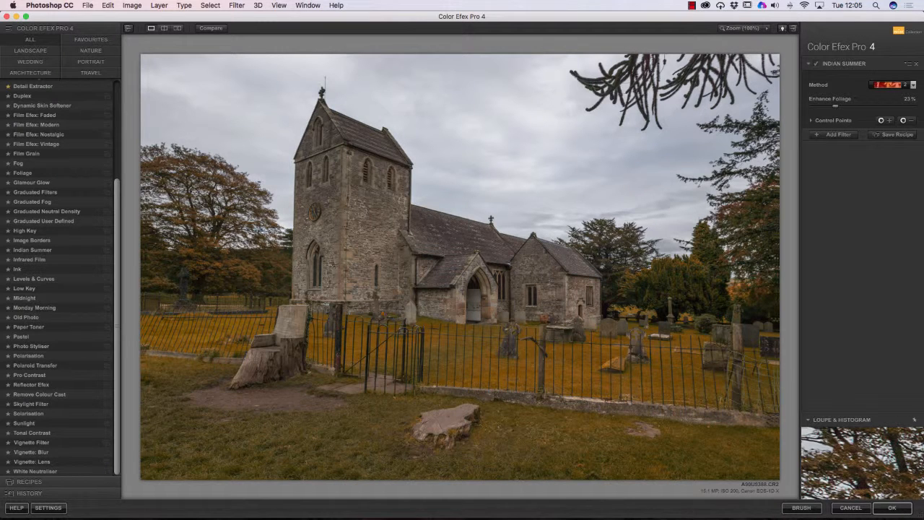
pyautogui.click(29, 481)
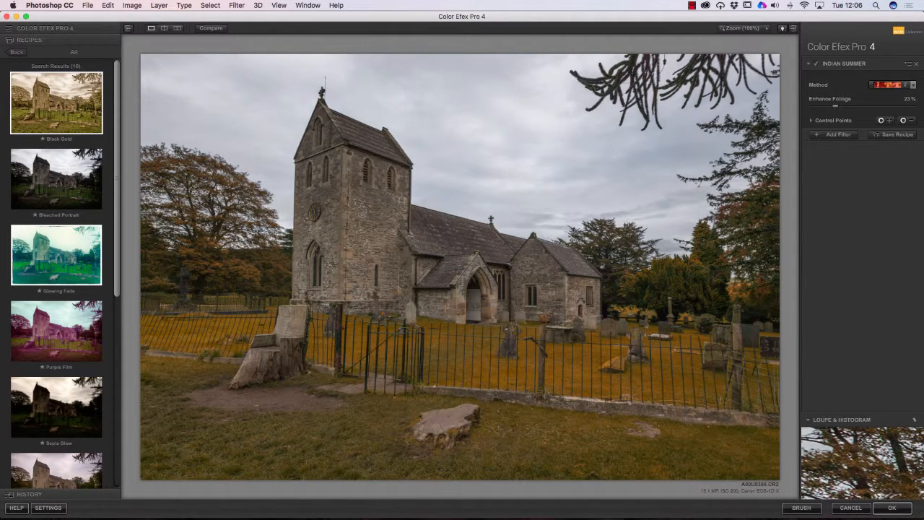
pyautogui.click(56, 102)
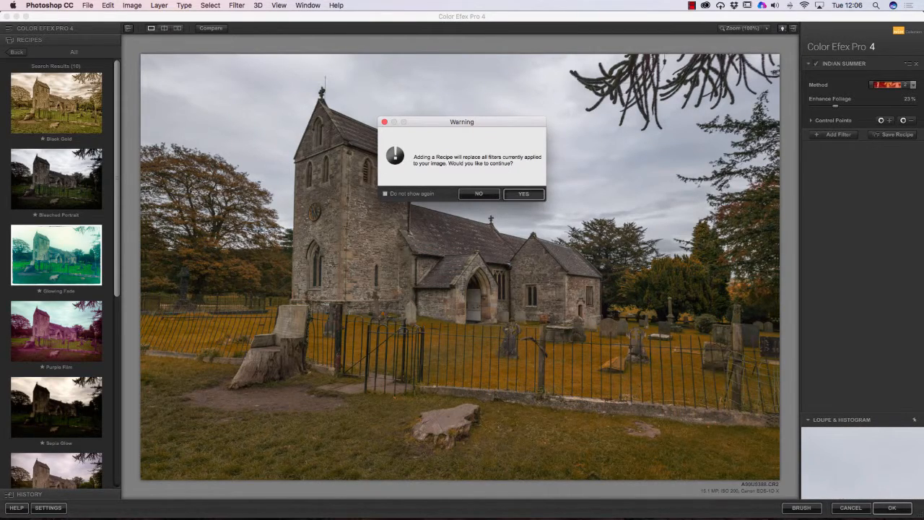
pyautogui.press('Return')
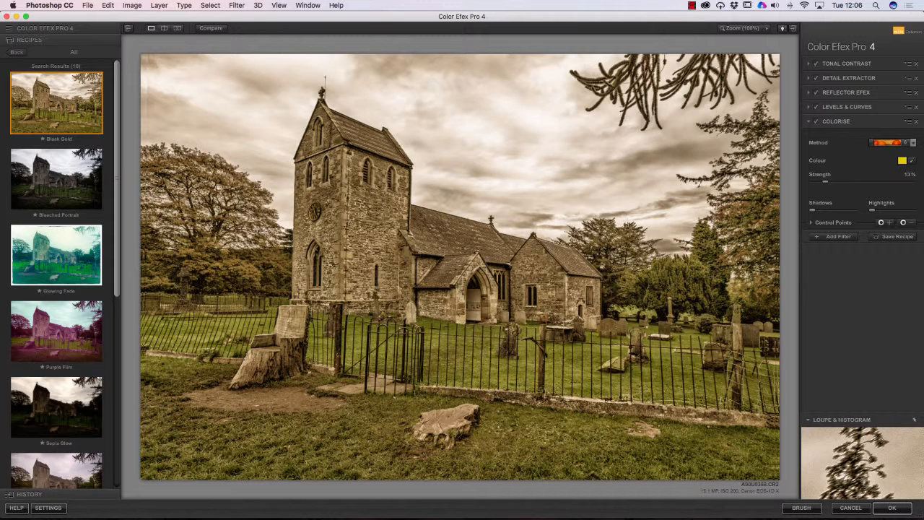
# - Disable the recipe's Tonal Contrast and set Detail Extractor to 37%, with its Contrast at 41% and Saturation at 36%
pyautogui.click(817, 78)
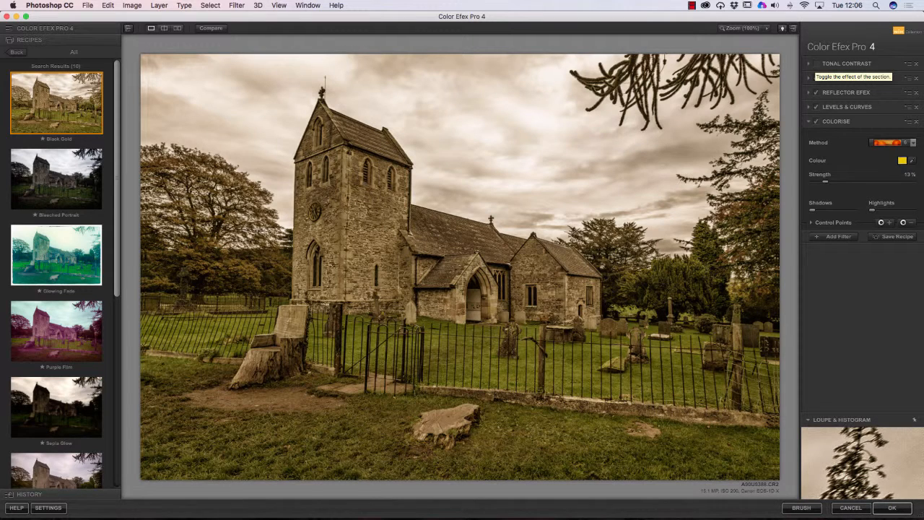
pyautogui.click(816, 78)
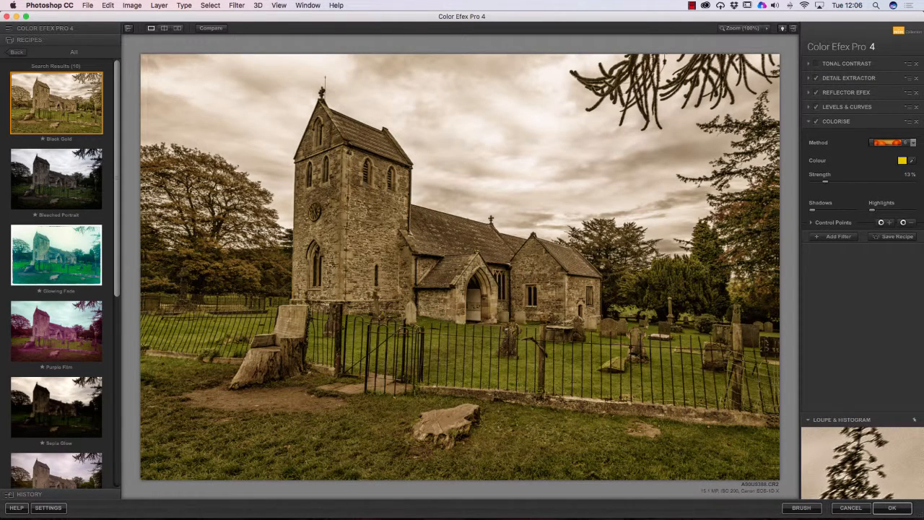
pyautogui.click(844, 78)
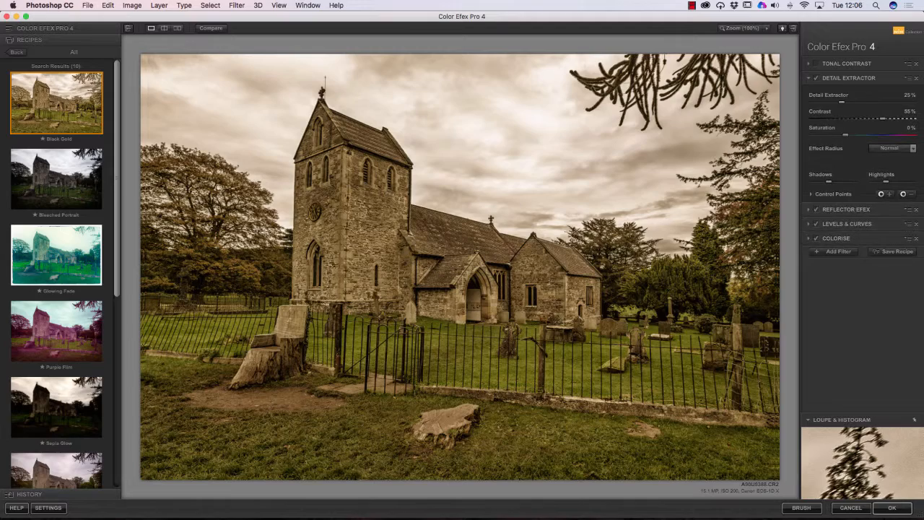
pyautogui.moveTo(845, 102); pyautogui.dragTo(857, 118)
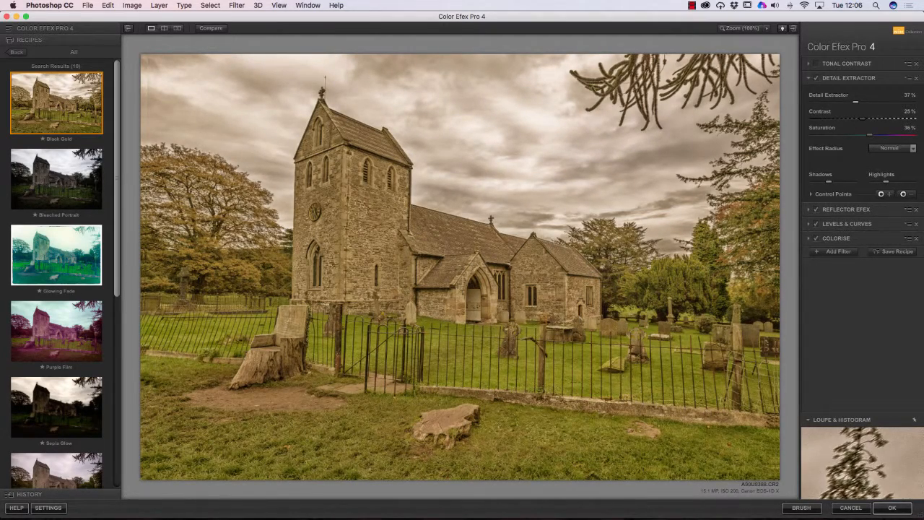
pyautogui.moveTo(863, 119); pyautogui.dragTo(873, 118)
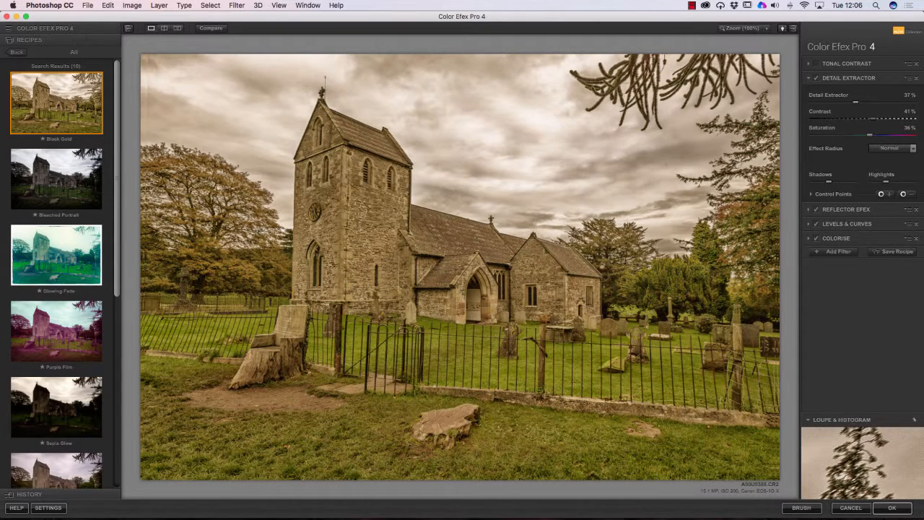
# - Set the Reflector Efex Light Intensity to 20% and try a lower Light Falloff
pyautogui.click(846, 210)
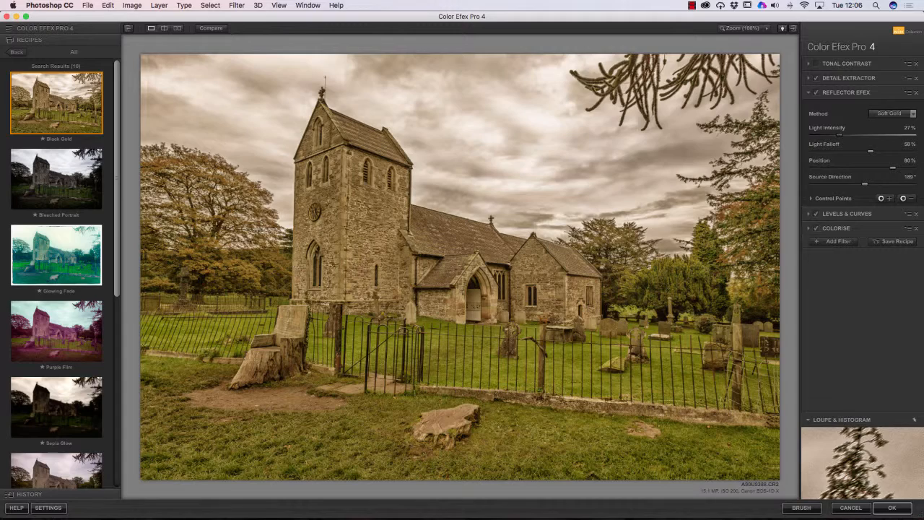
pyautogui.moveTo(839, 134); pyautogui.dragTo(827, 134)
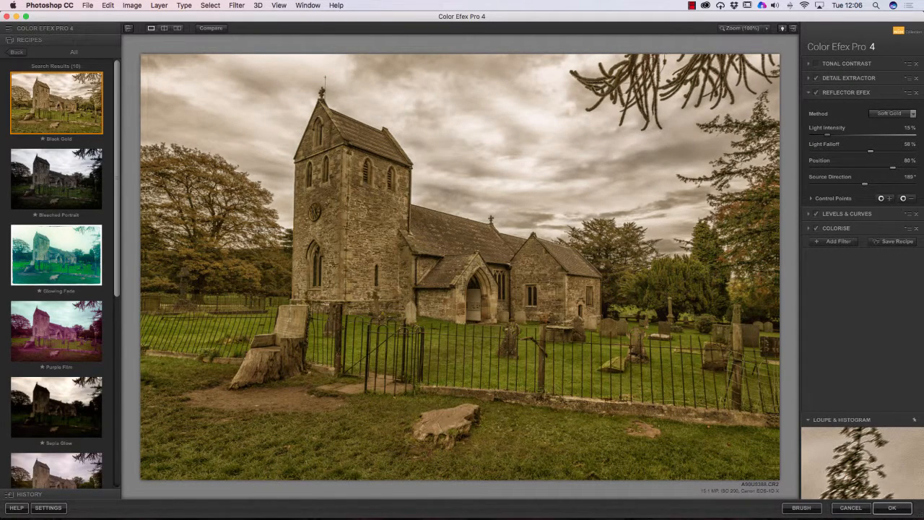
pyautogui.moveTo(857, 135); pyautogui.dragTo(832, 135)
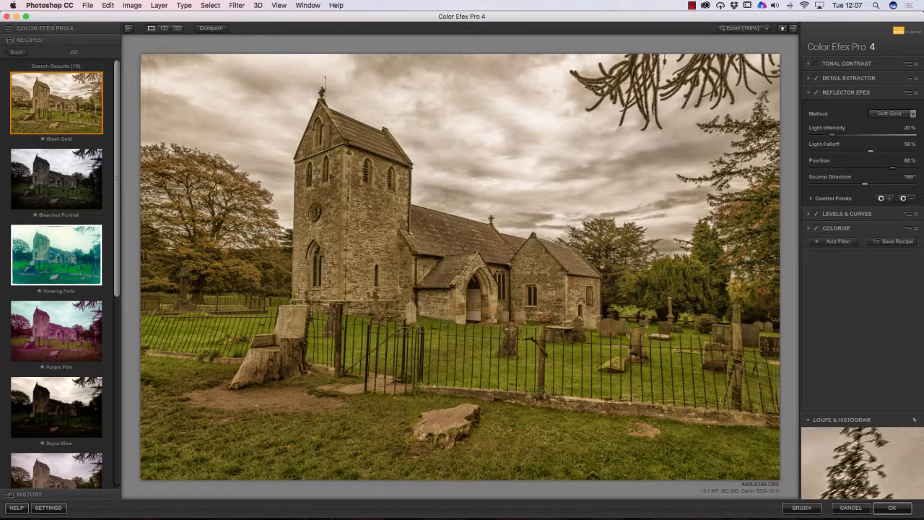
pyautogui.moveTo(869, 151); pyautogui.dragTo(811, 151)
# - Shape the RGB curve in Levels & Curves to darken the shadows and midtones and brighten the highlights
pyautogui.click(808, 213)
pyautogui.moveTo(864, 197); pyautogui.dragTo(831, 226)
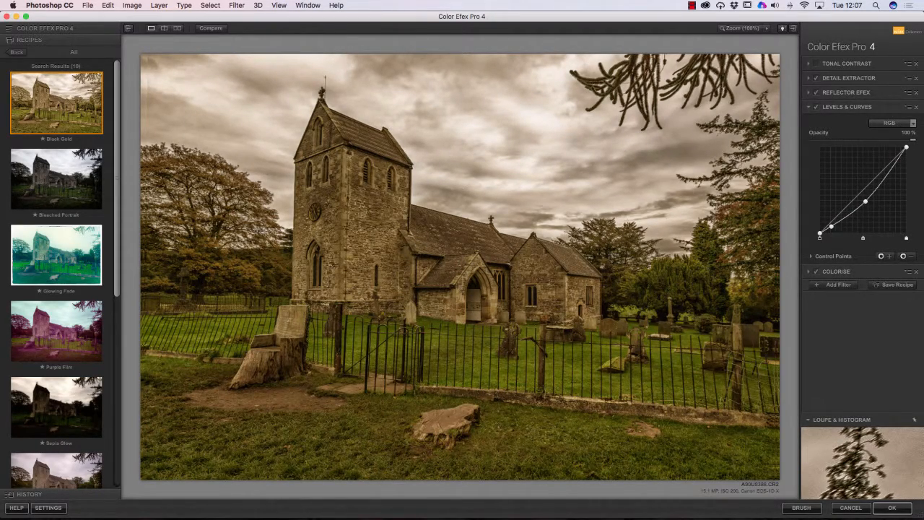
pyautogui.moveTo(886, 173); pyautogui.dragTo(891, 160)
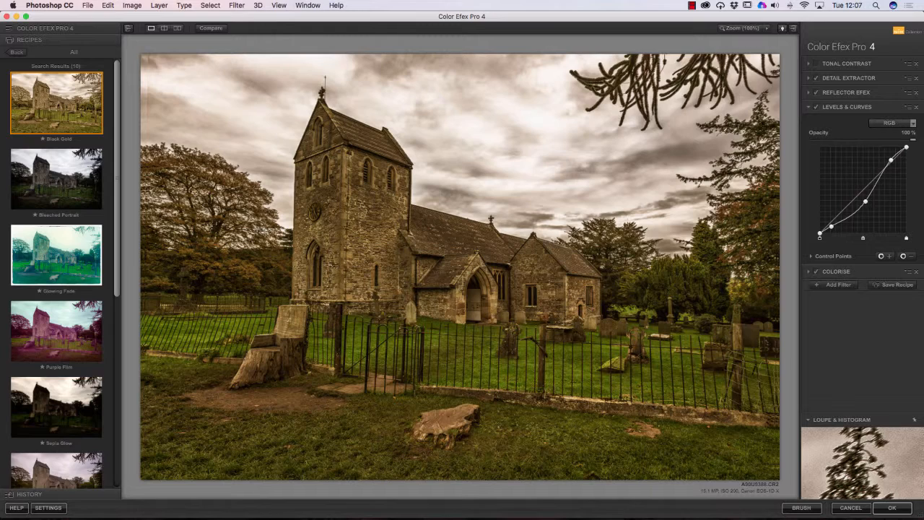
# - Toggle the recipe's filters to compare their effects, leaving Colorise and Reflector Efex off and Tonal Contrast on
pyautogui.click(808, 271)
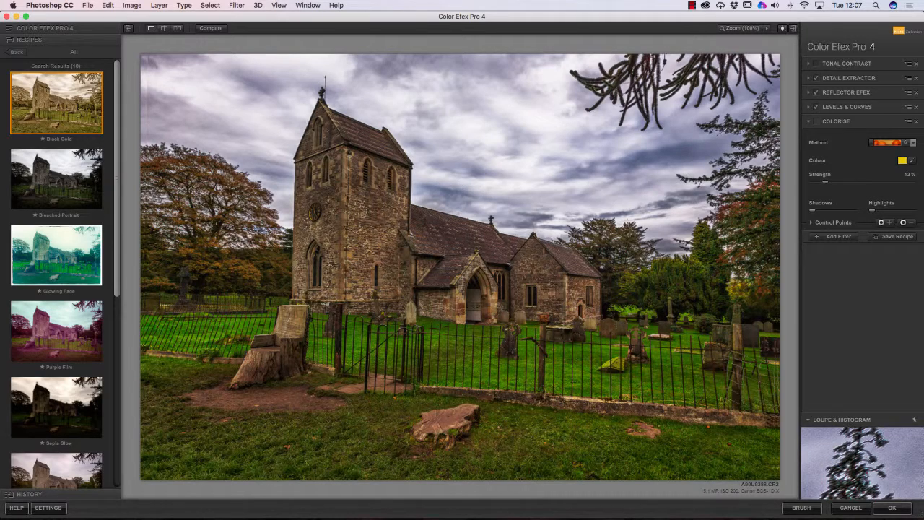
pyautogui.click(817, 121)
pyautogui.click(817, 122)
pyautogui.click(817, 108)
pyautogui.click(816, 108)
pyautogui.click(817, 92)
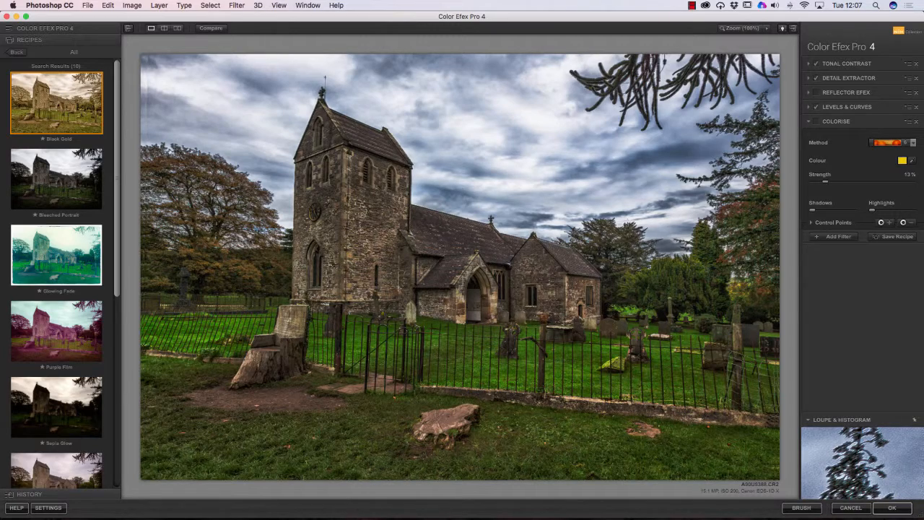
# - Remove Tonal Contrast, Reflector Efex, Detail Extractor, Colorise and Levels & Curves from the photo
pyautogui.click(916, 63)
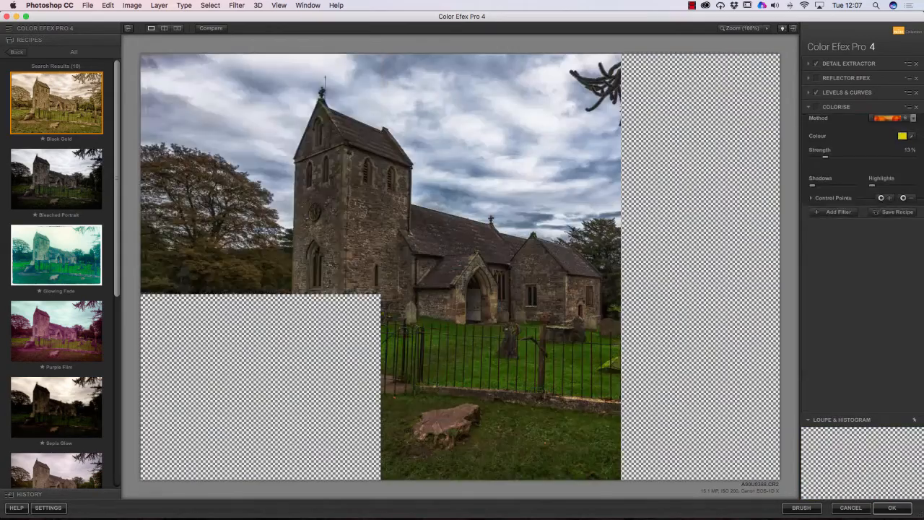
pyautogui.click(916, 78)
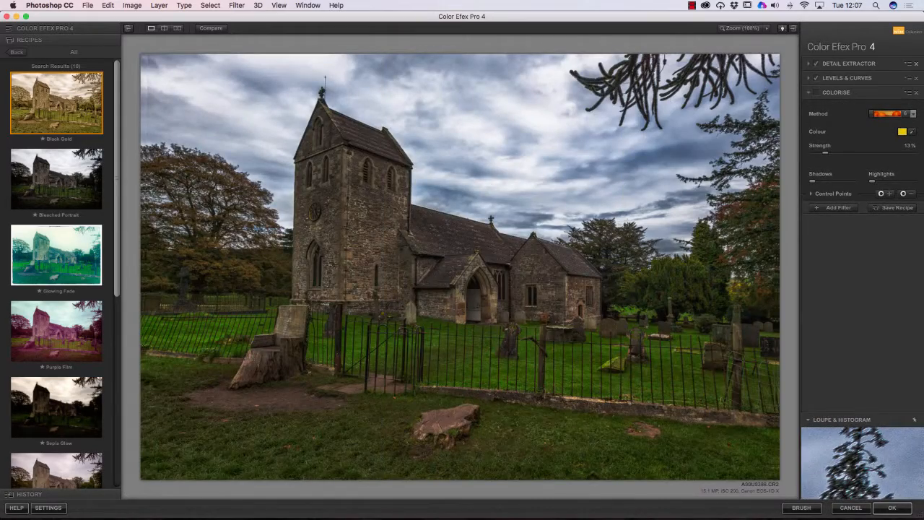
pyautogui.click(916, 63)
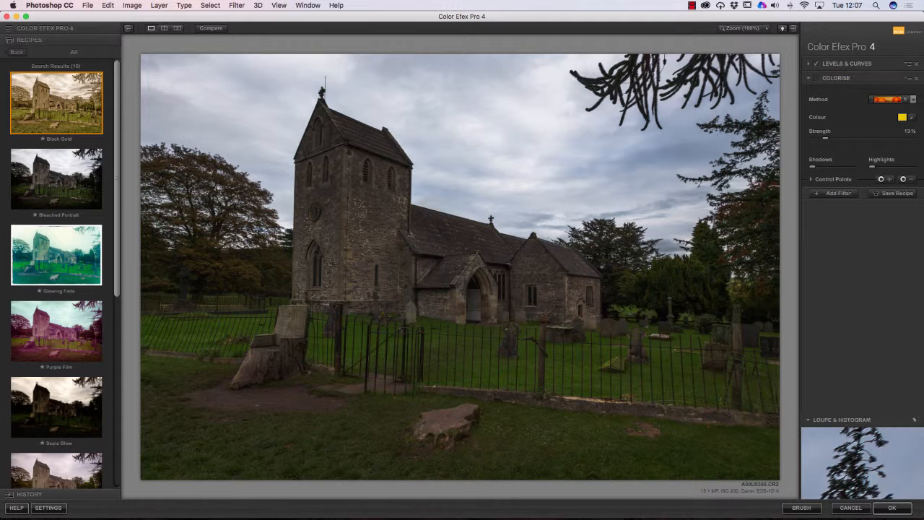
pyautogui.click(816, 78)
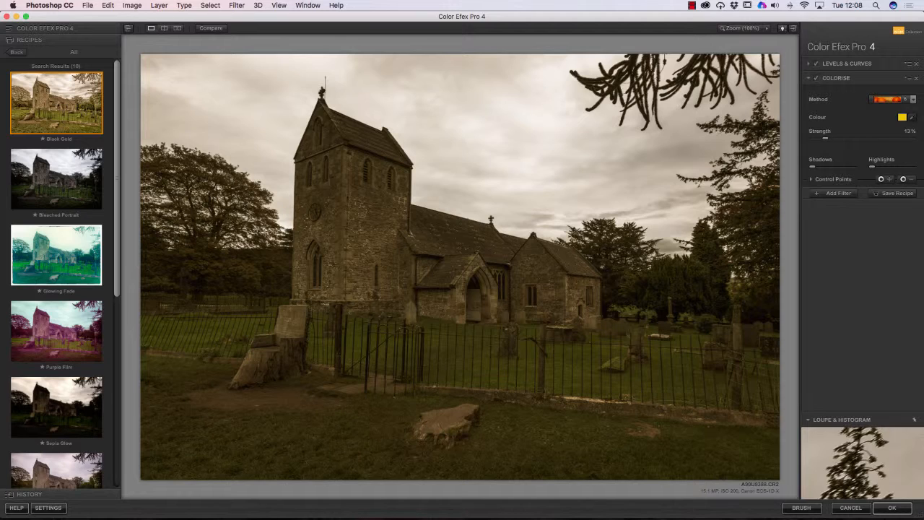
pyautogui.click(916, 78)
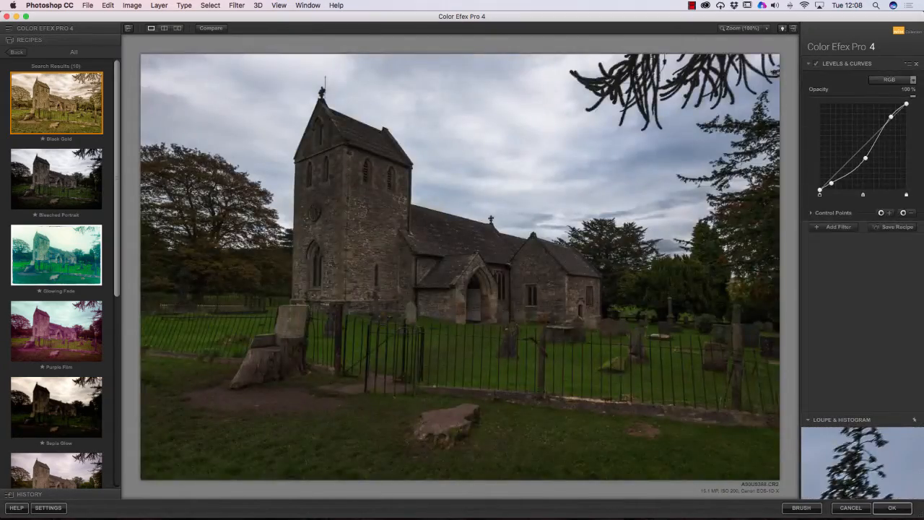
pyautogui.click(916, 64)
# - Look through the previews of all available recipes on the photo
pyautogui.scroll(-3, 56, 162)
pyautogui.scroll(-5, 57, 159)
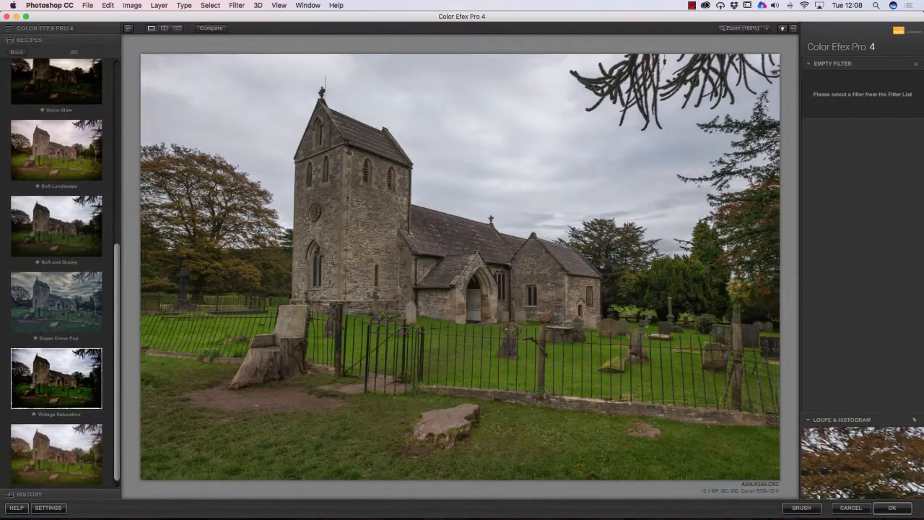
pyautogui.scroll(5, 57, 274)
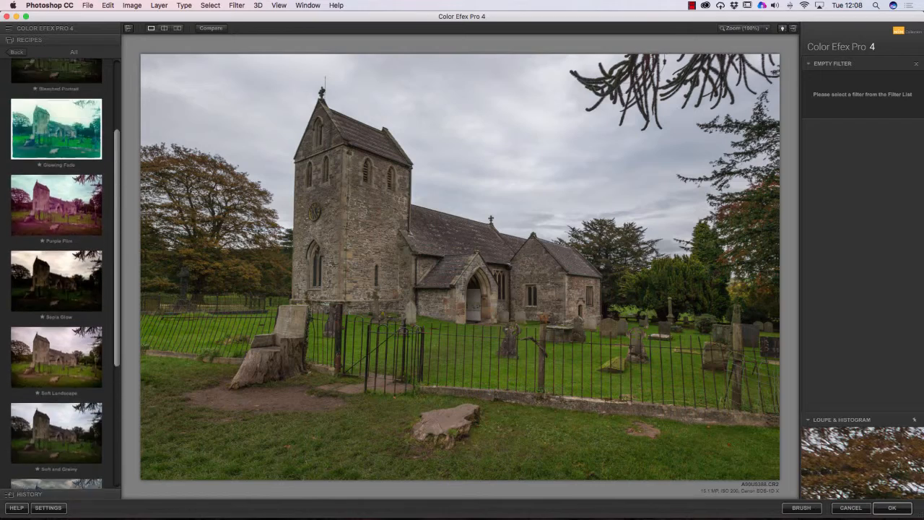
pyautogui.scroll(-4, 57, 274)
pyautogui.scroll(-2, 56, 275)
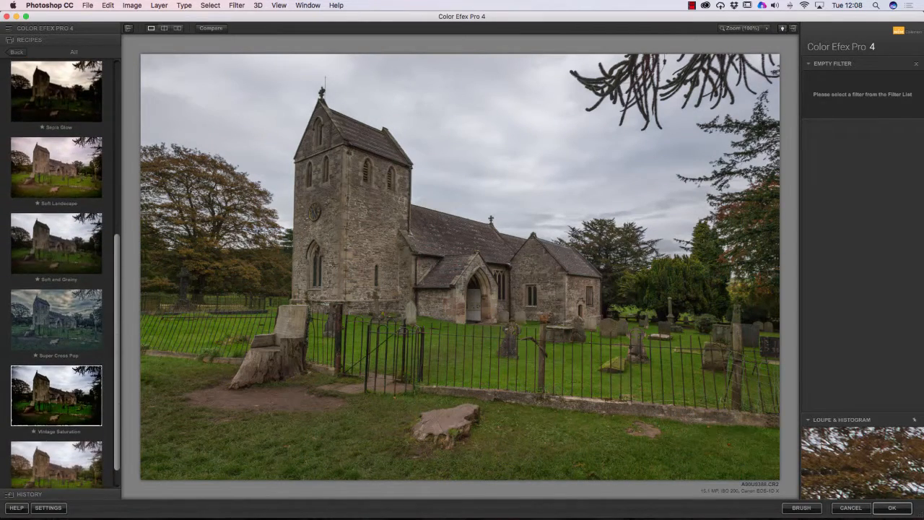
# - Check the Custom and Imported recipe categories and browse the previews in Sample Recipes
pyautogui.click(16, 52)
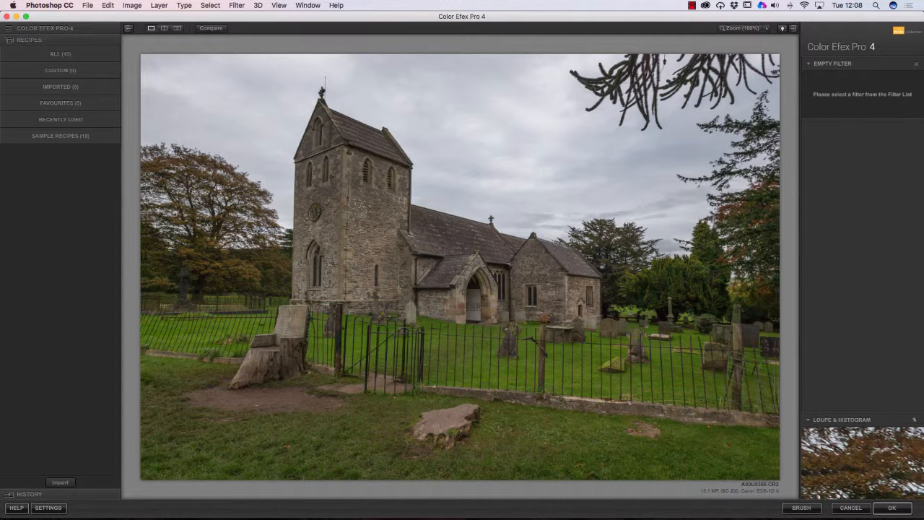
pyautogui.click(60, 71)
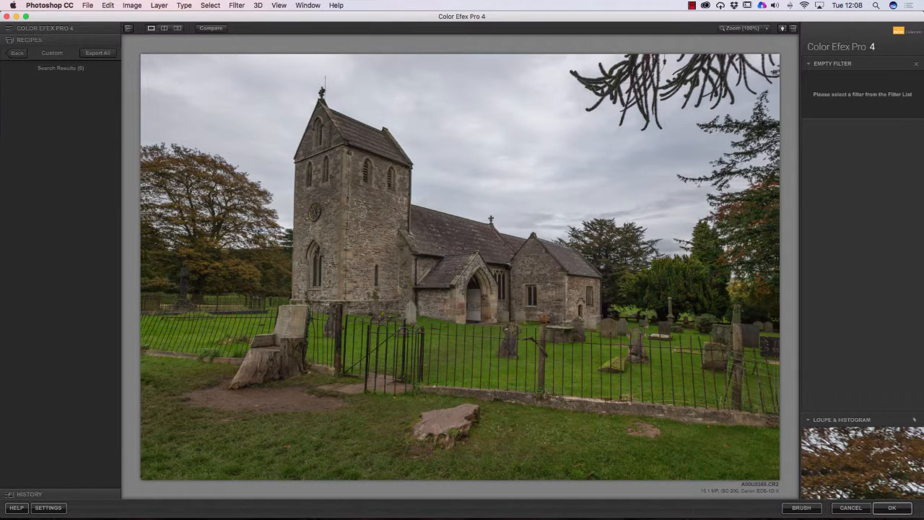
pyautogui.click(17, 53)
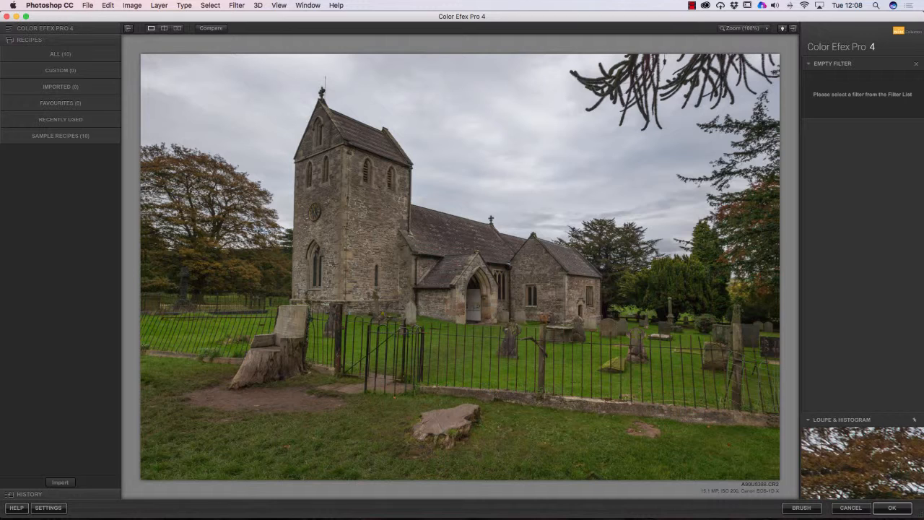
pyautogui.click(61, 87)
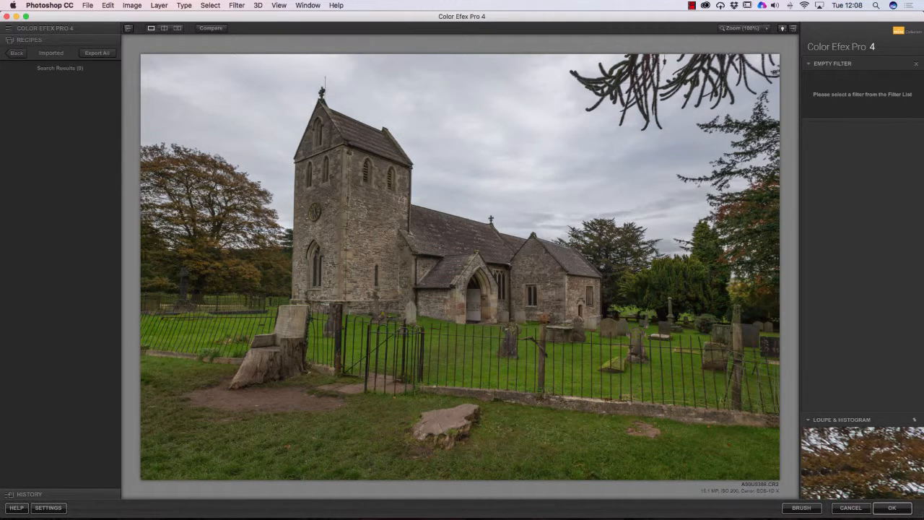
pyautogui.click(17, 53)
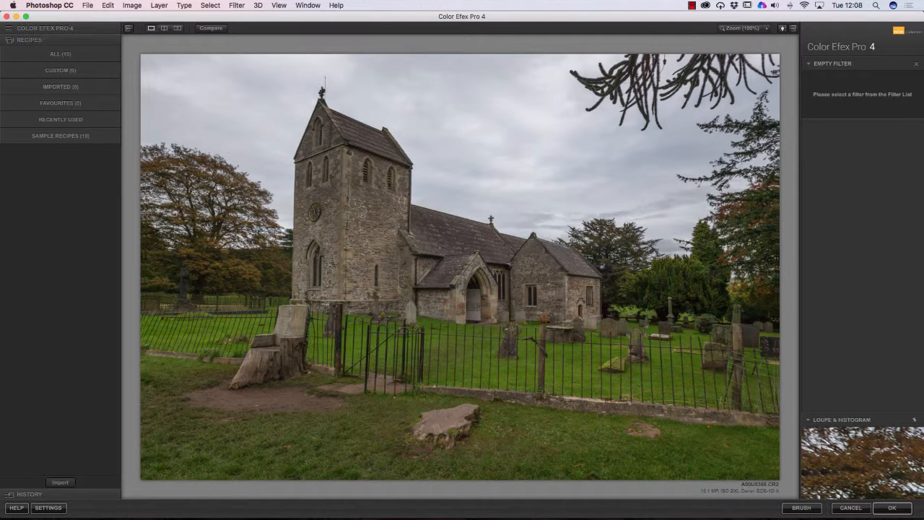
pyautogui.click(60, 136)
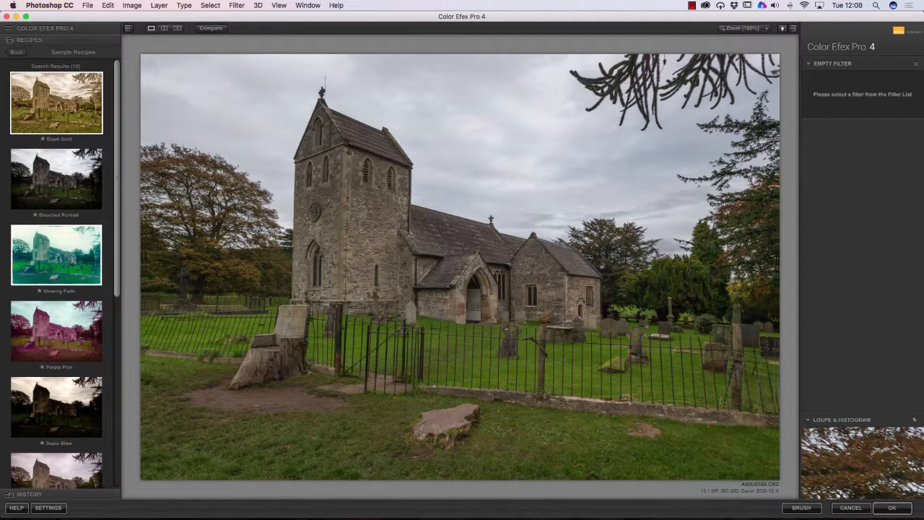
pyautogui.scroll(-5, 56, 274)
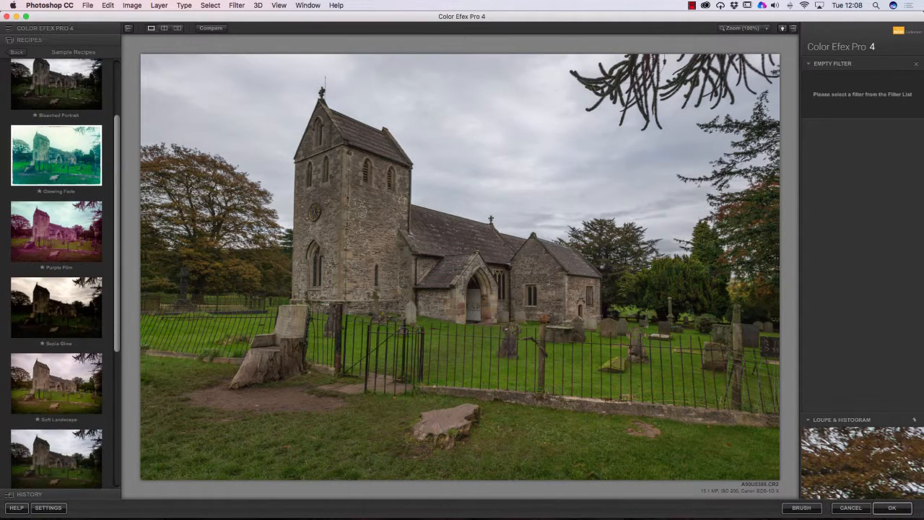
# - Apply the Soft and Grainy sample recipe to the photo and reduce its Glamour Glow amount to 38%
pyautogui.scroll(-7, 56, 274)
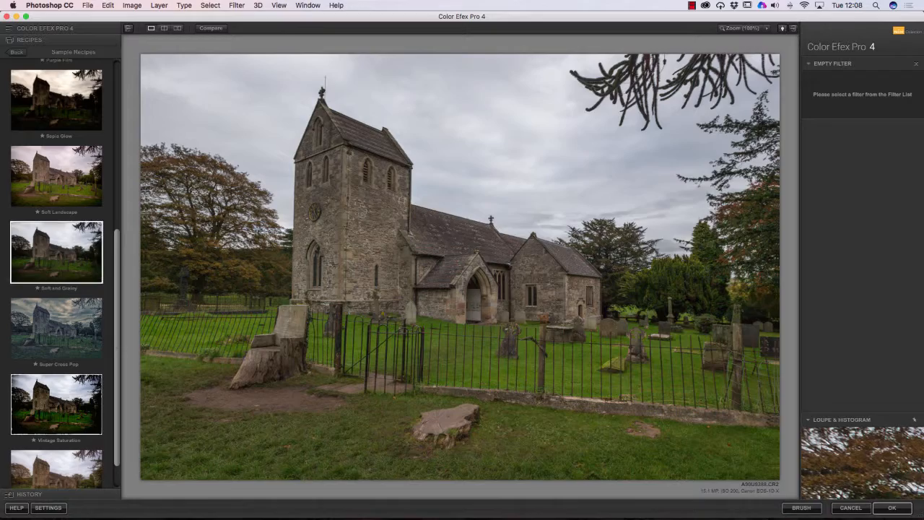
pyautogui.click(56, 253)
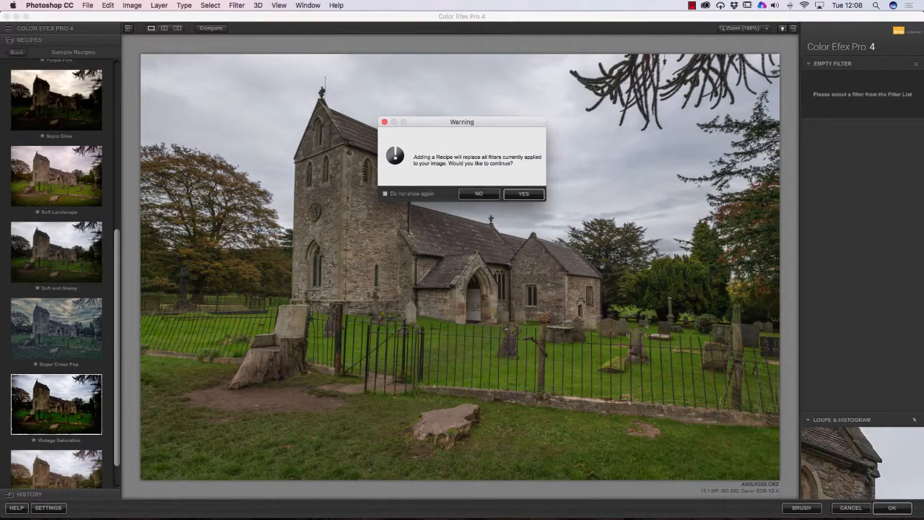
pyautogui.click(524, 195)
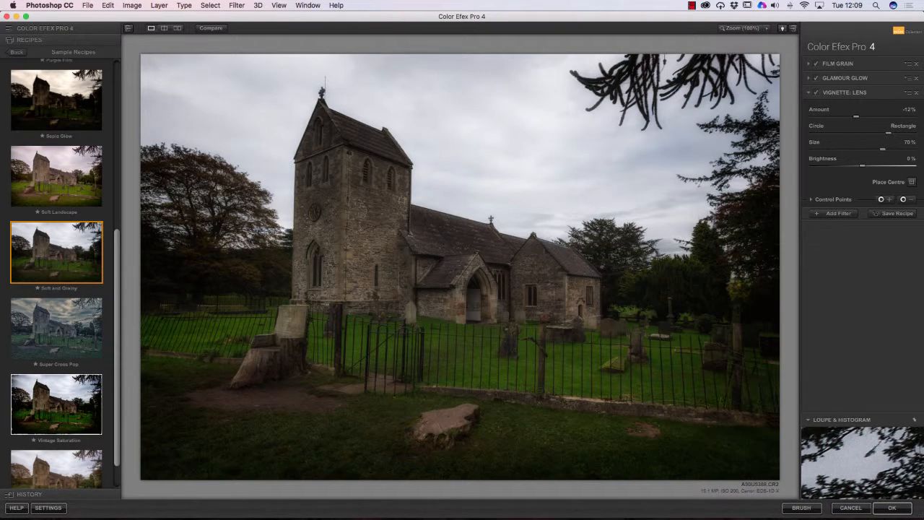
pyautogui.click(809, 78)
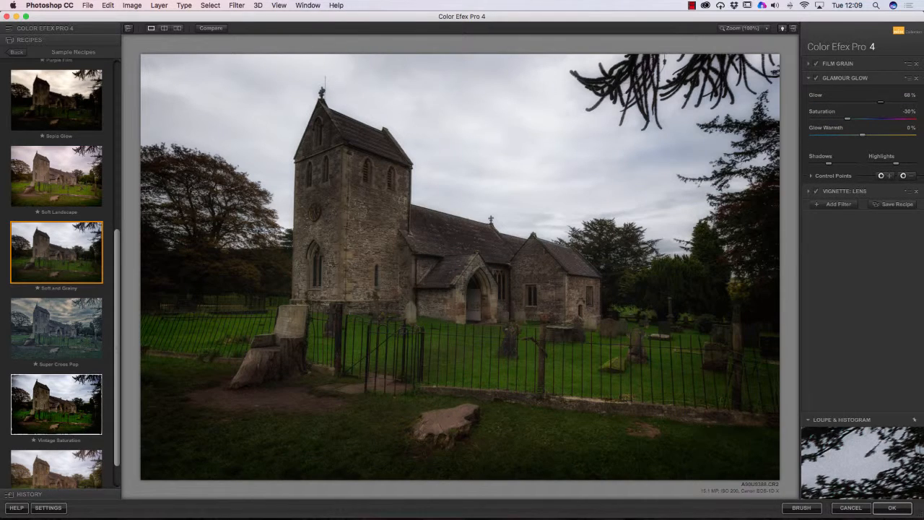
pyautogui.moveTo(880, 102); pyautogui.dragTo(851, 101)
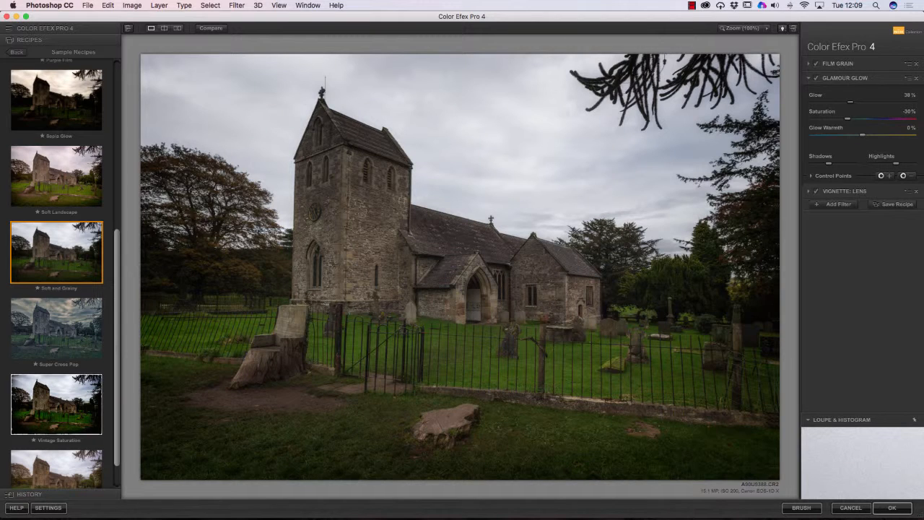
# - Leave the sample recipes and remove Vignette: Lens, Film Grain and Glamour Glow from the photo
pyautogui.click(17, 52)
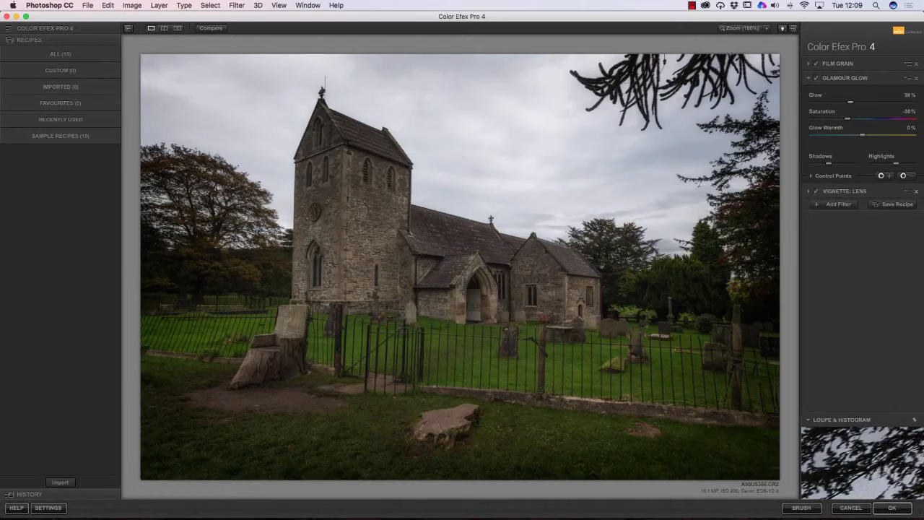
pyautogui.click(916, 192)
pyautogui.click(916, 63)
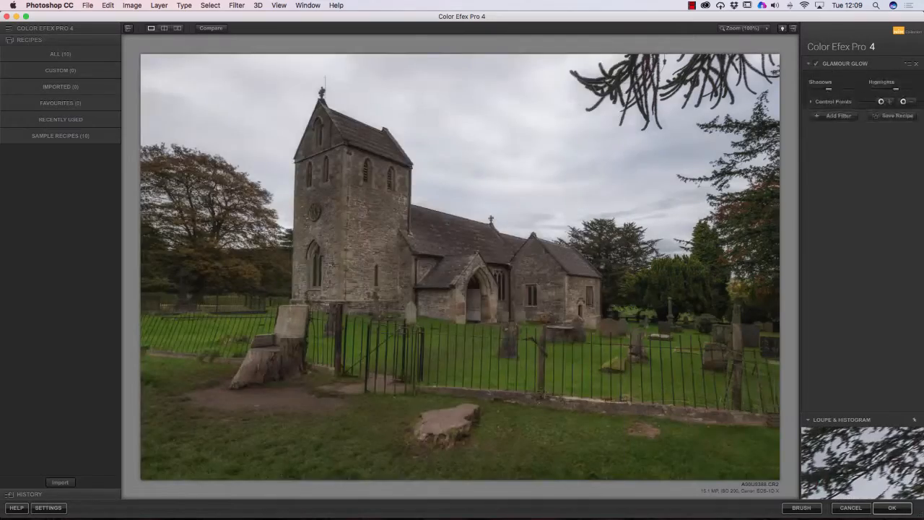
pyautogui.click(916, 63)
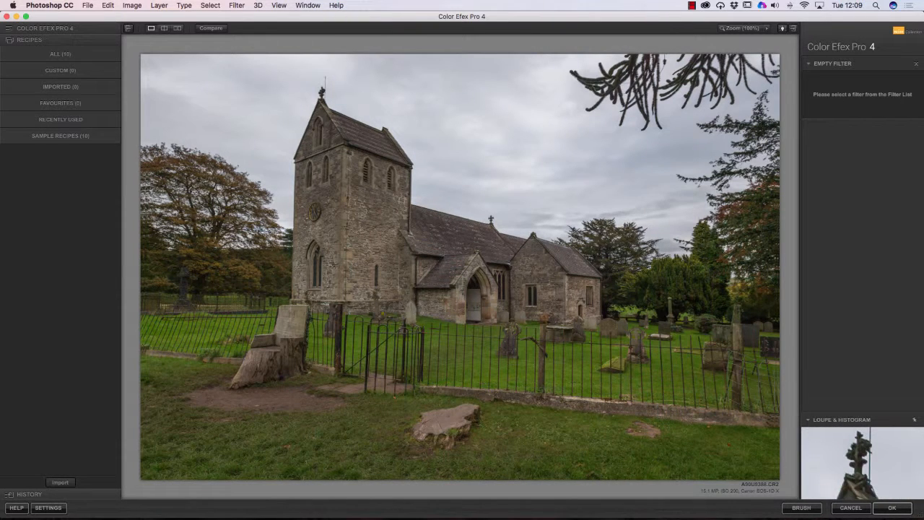
# - Apply the Detail Extractor filter with Detail Extractor at 37%, Contrast at 31% and Saturation at 27%
pyautogui.click(44, 28)
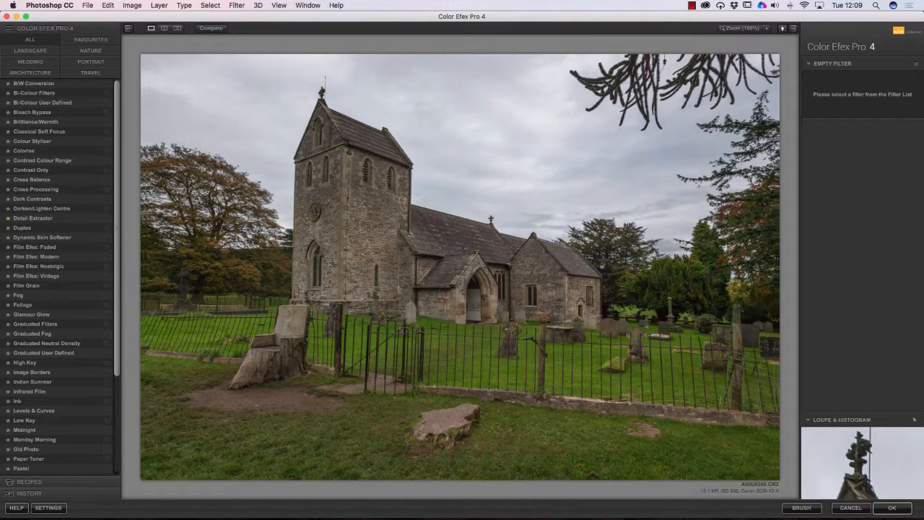
pyautogui.scroll(-2, 62, 277)
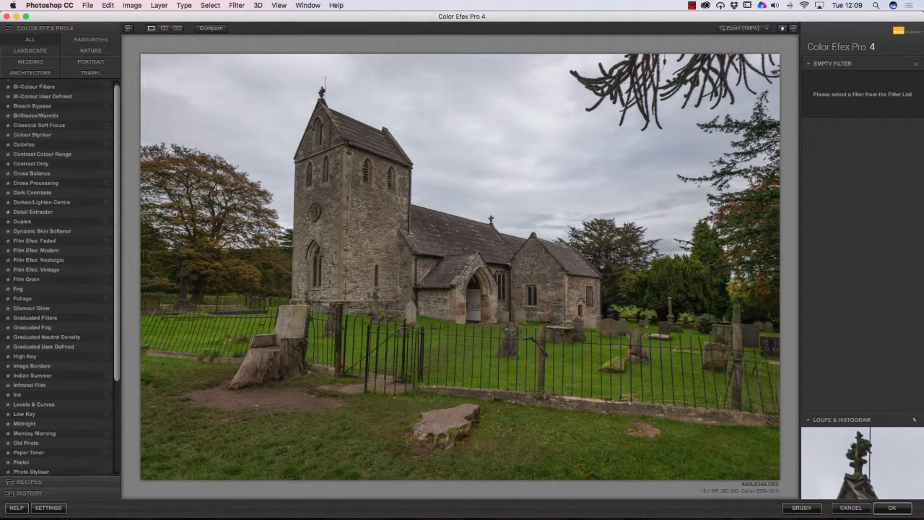
pyautogui.scroll(-1, 58, 169)
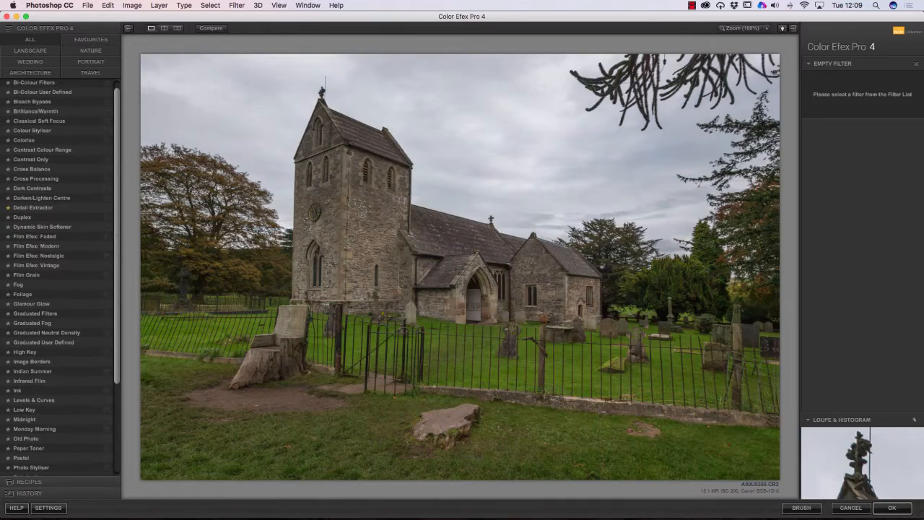
pyautogui.click(34, 207)
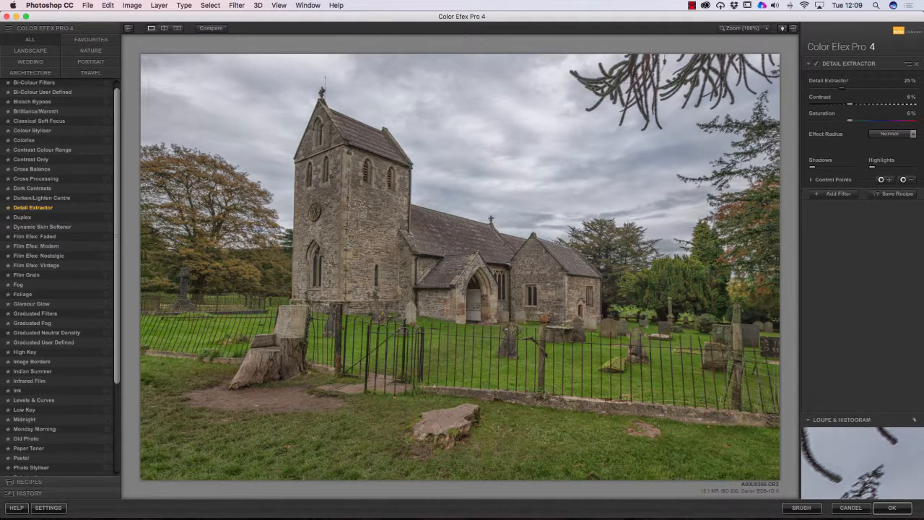
pyautogui.moveTo(840, 87); pyautogui.dragTo(852, 86)
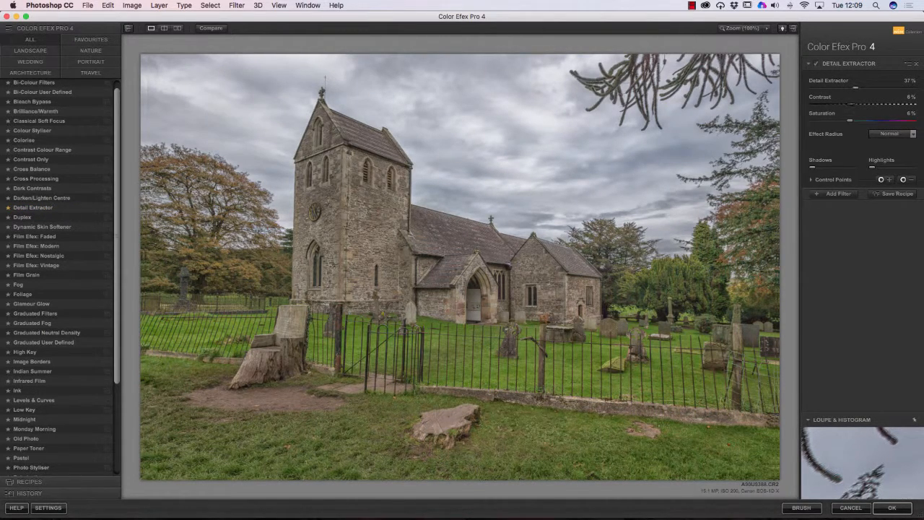
pyautogui.moveTo(852, 104); pyautogui.dragTo(861, 120)
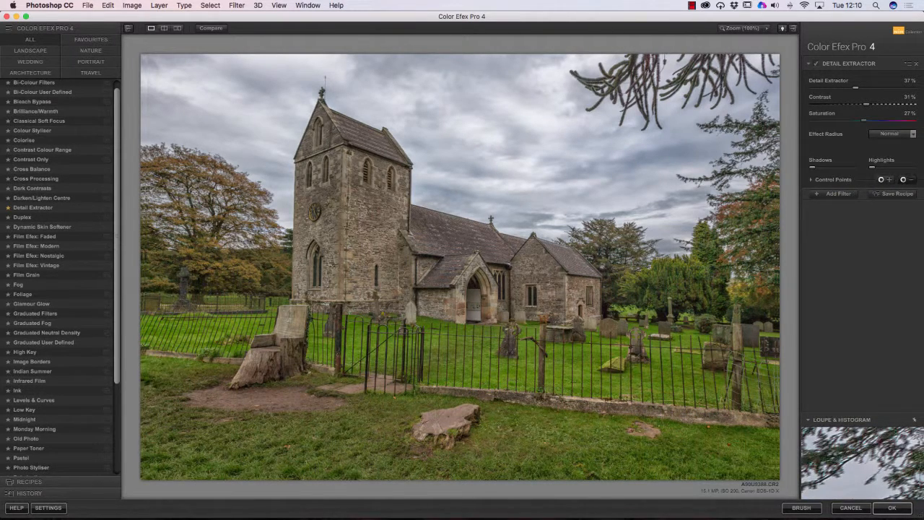
# - Place two subtractive Detail Extractor control points in the sky, one on each side of the tower, and adjust their sliders
pyautogui.click(907, 180)
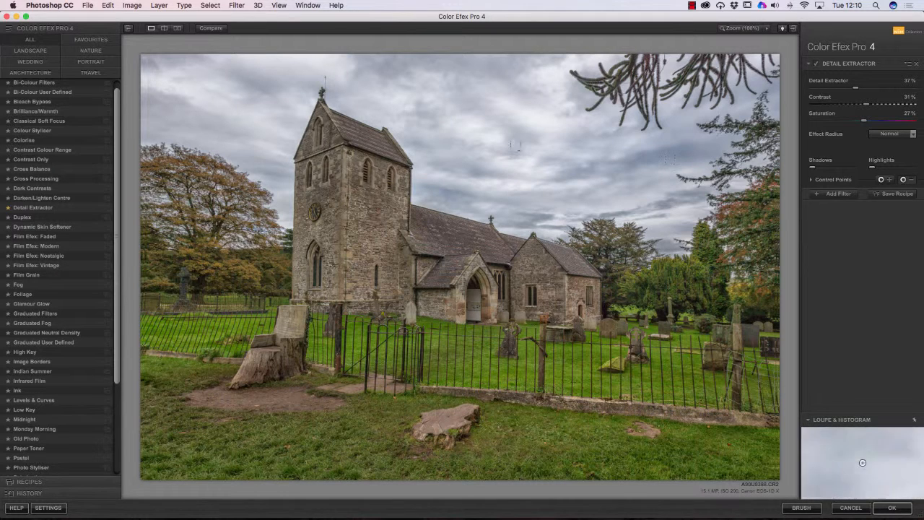
pyautogui.click(530, 140)
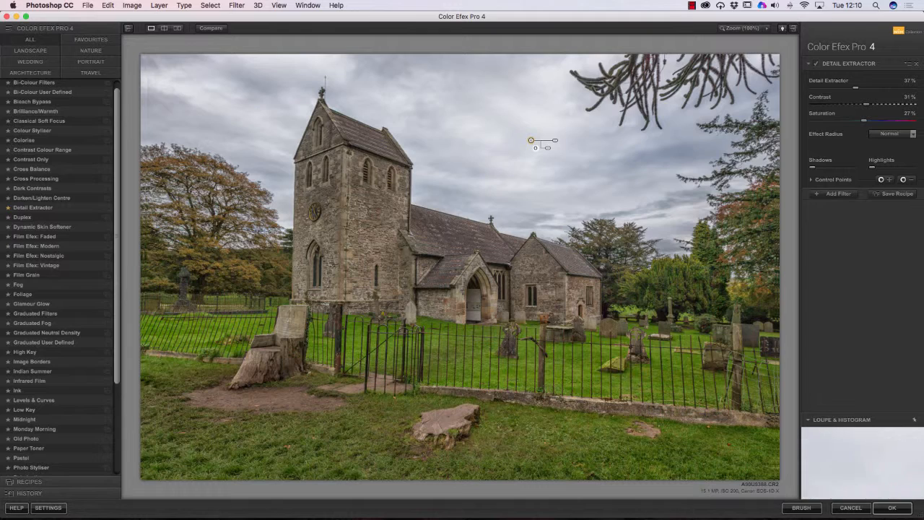
pyautogui.moveTo(555, 140); pyautogui.dragTo(581, 146)
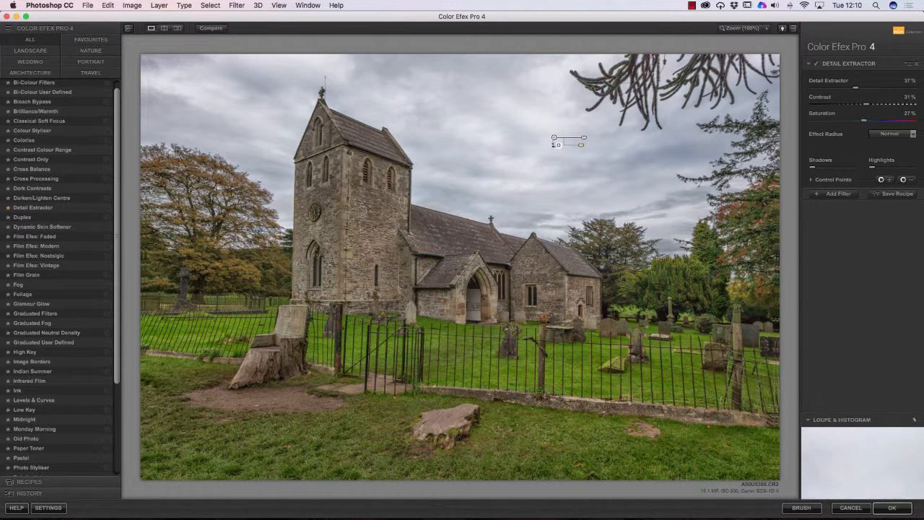
pyautogui.moveTo(554, 137); pyautogui.dragTo(553, 134)
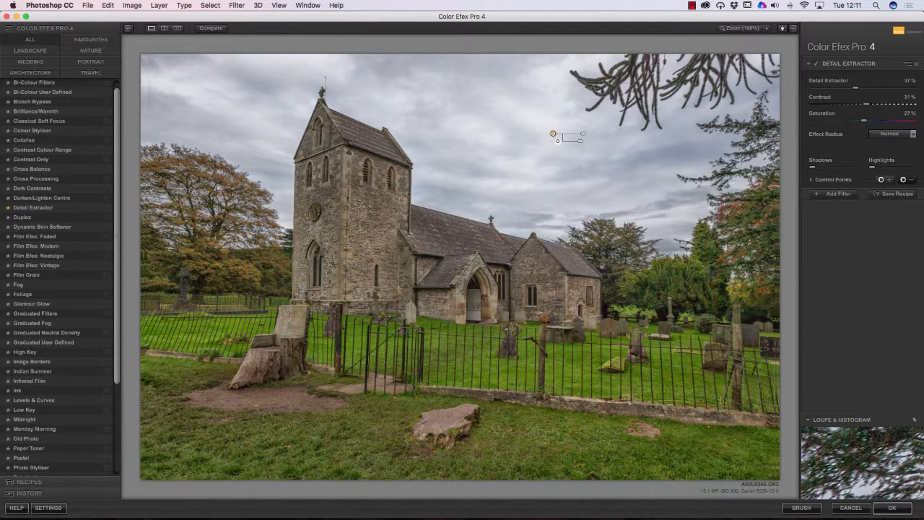
pyautogui.click(907, 180)
pyautogui.click(195, 83)
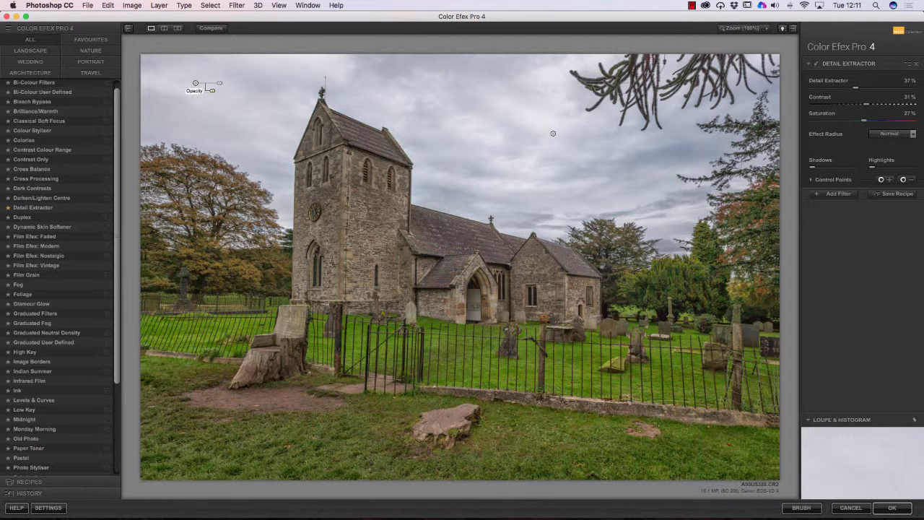
pyautogui.moveTo(212, 91); pyautogui.dragTo(229, 91)
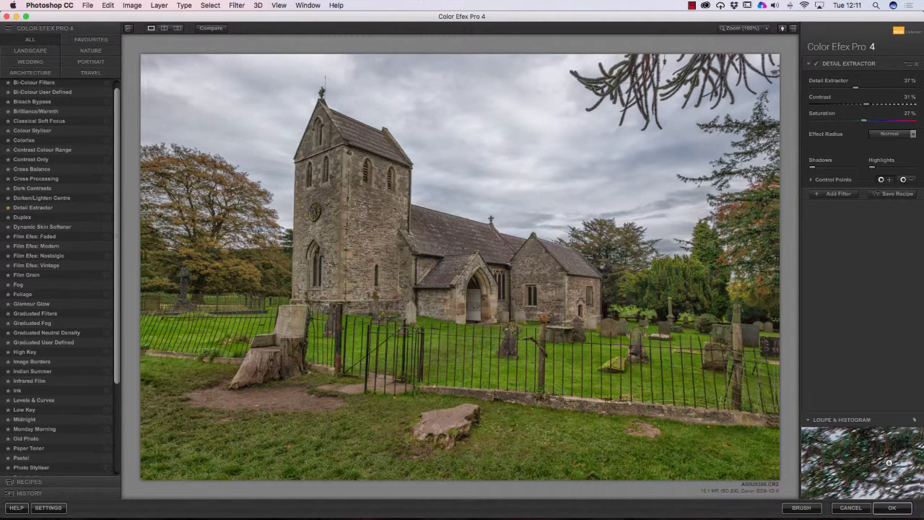
# - Add a positive Detail Extractor control point on the church tower and reposition it at the middle of the stone wall
pyautogui.click(889, 179)
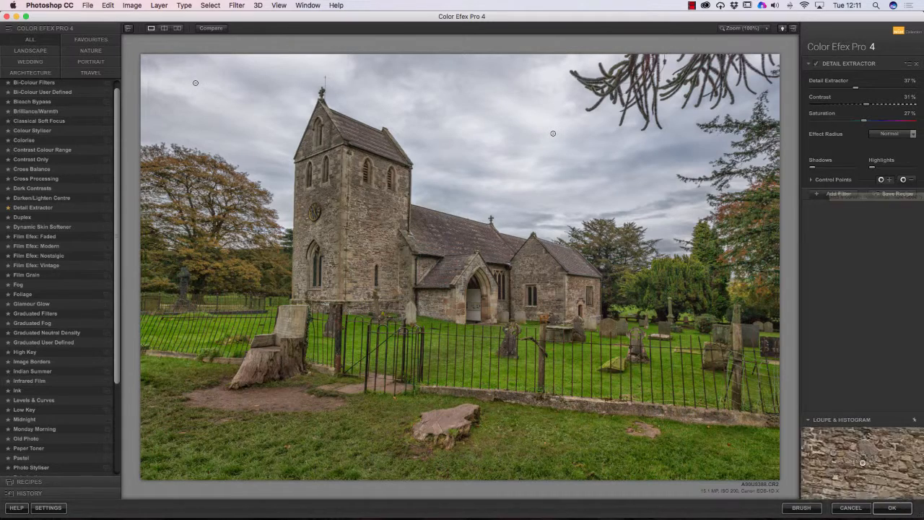
pyautogui.click(365, 234)
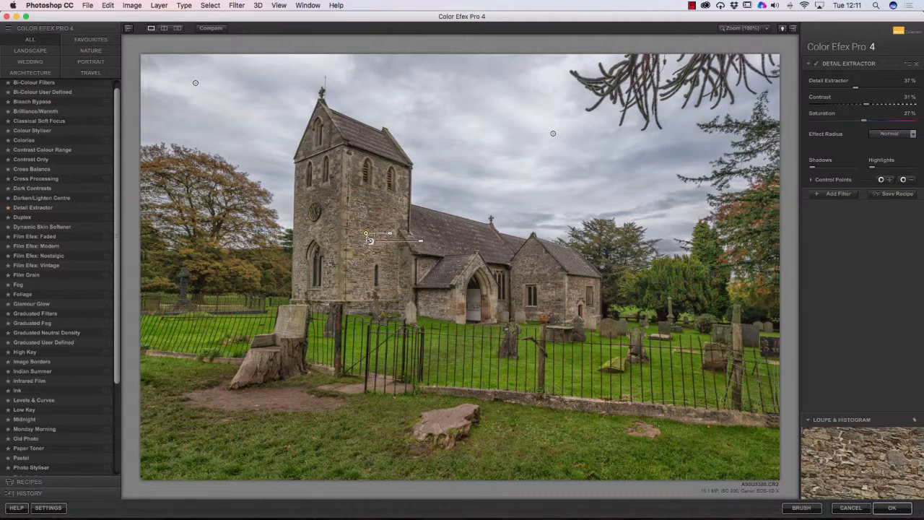
pyautogui.moveTo(366, 234); pyautogui.dragTo(364, 214)
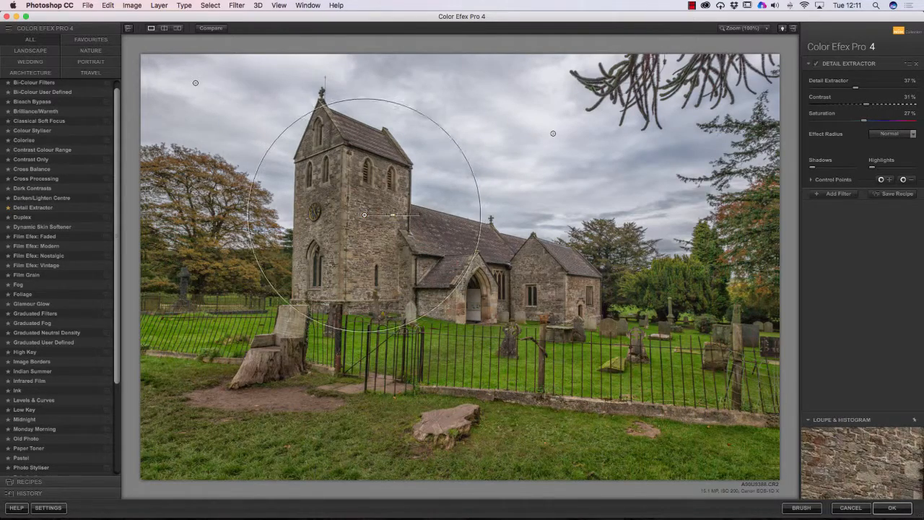
pyautogui.moveTo(364, 216); pyautogui.dragTo(366, 239)
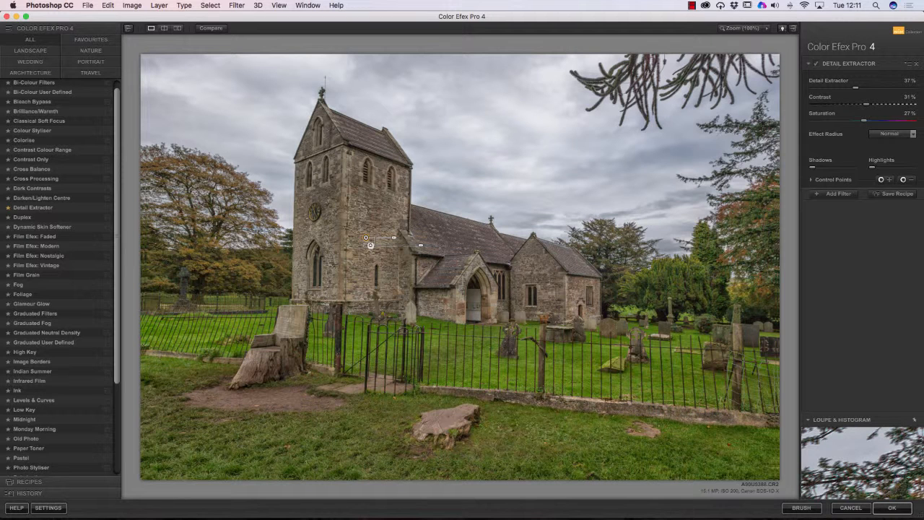
# - Stack a Graduated Neutral Density filter with Upper Tonality at -28% and place a subtractive control point near the tower's upper windows
pyautogui.click(833, 193)
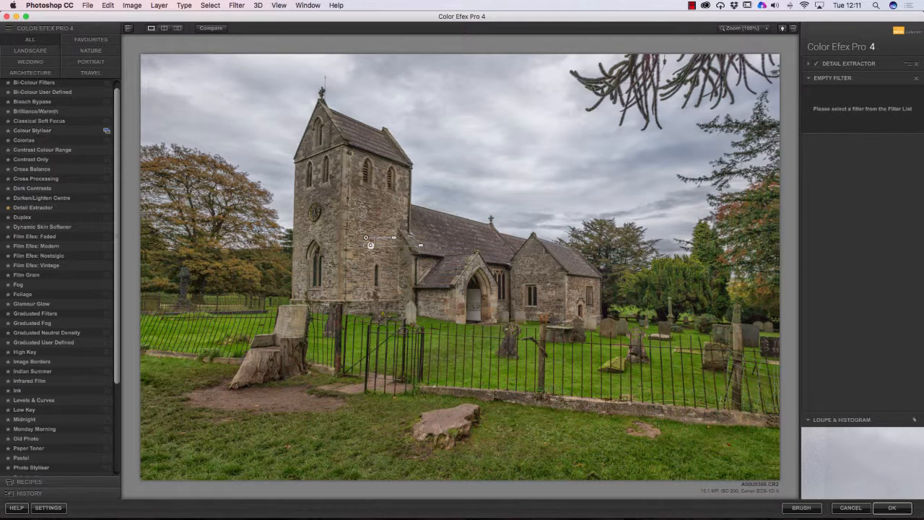
pyautogui.scroll(-4, 60, 277)
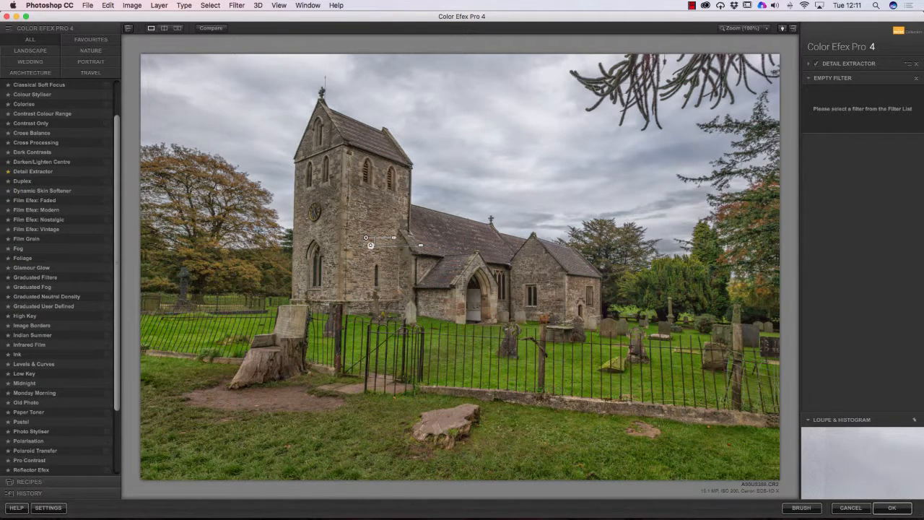
pyautogui.scroll(-3, 59, 184)
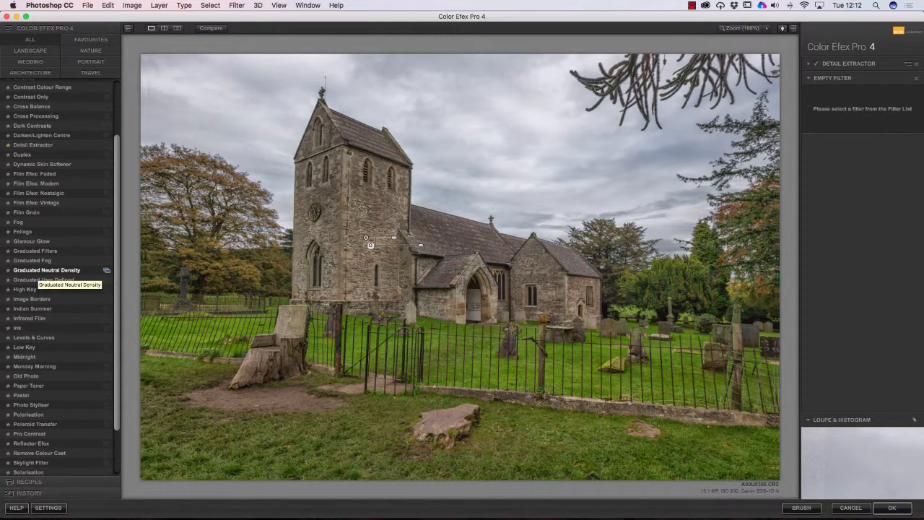
pyautogui.click(44, 270)
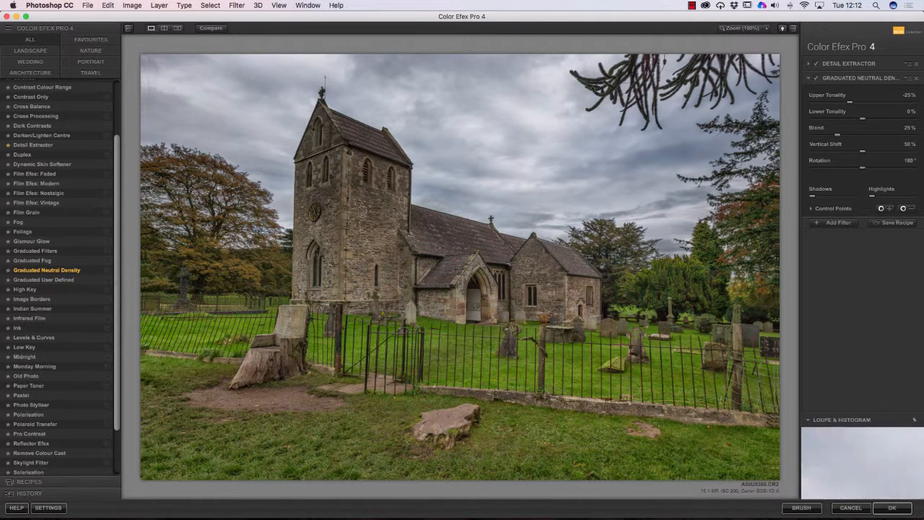
pyautogui.moveTo(850, 102)
pyautogui.mouseDown()
pyautogui.moveTo(862, 101)
pyautogui.moveTo(849, 102)
pyautogui.mouseUp()
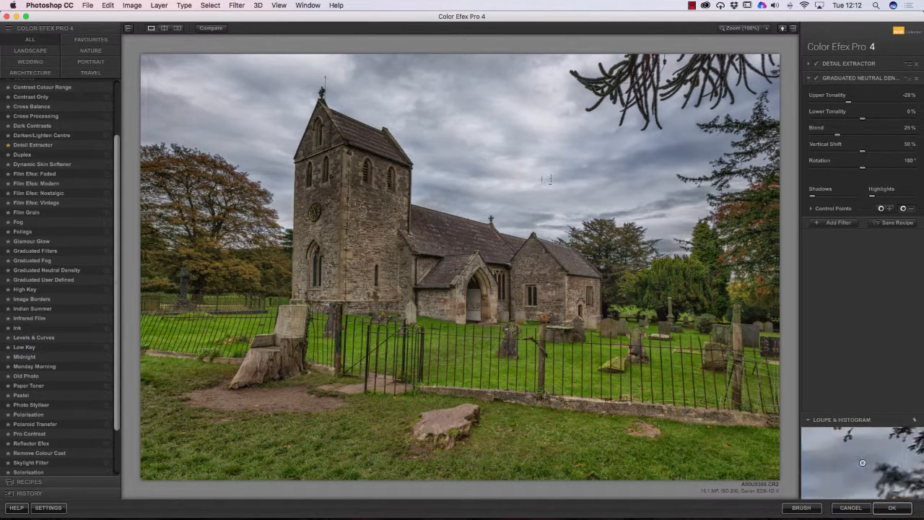
pyautogui.click(356, 164)
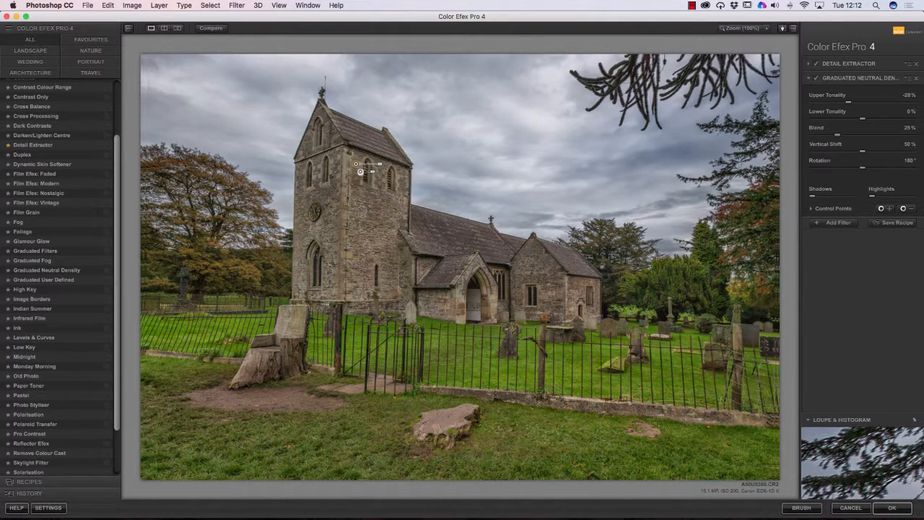
# - Set the graduated filter's Upper Tonality to -44%, Lower Tonality to 15% and Vertical Shift to 41%, with Rotation at 180°
pyautogui.moveTo(848, 102)
pyautogui.mouseDown()
pyautogui.moveTo(840, 102)
pyautogui.moveTo(852, 102)
pyautogui.mouseUp()
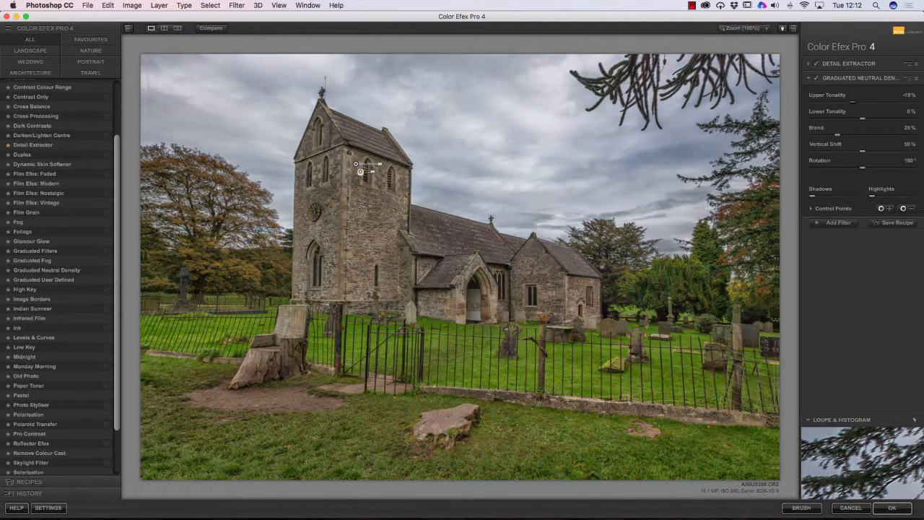
pyautogui.moveTo(853, 102); pyautogui.dragTo(853, 101)
pyautogui.moveTo(862, 151)
pyautogui.mouseDown()
pyautogui.moveTo(878, 151)
pyautogui.moveTo(853, 151)
pyautogui.mouseUp()
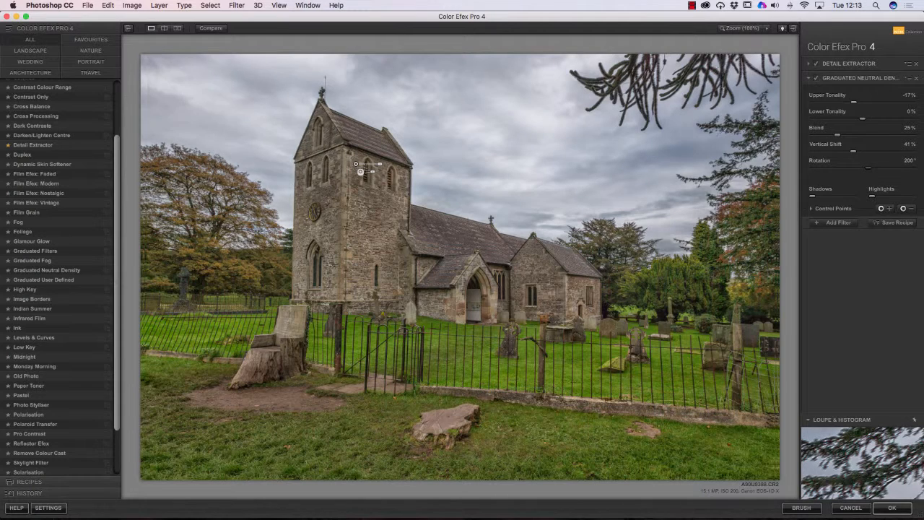
pyautogui.moveTo(868, 169)
pyautogui.mouseDown()
pyautogui.moveTo(897, 168)
pyautogui.moveTo(823, 169)
pyautogui.moveTo(862, 168)
pyautogui.mouseUp()
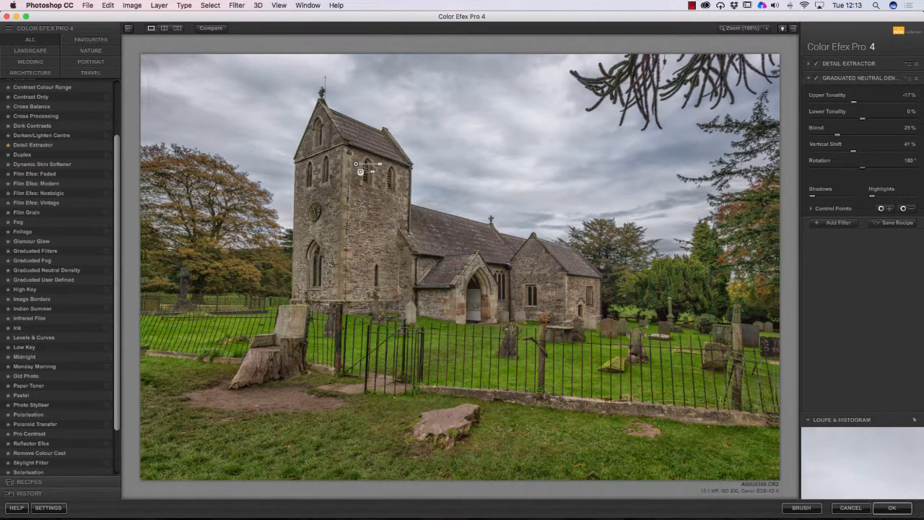
pyautogui.moveTo(854, 102); pyautogui.dragTo(835, 102)
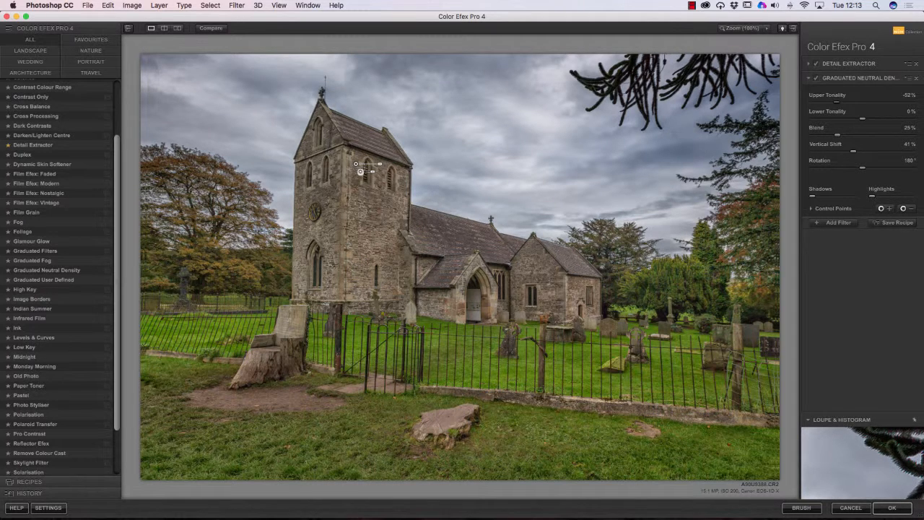
pyautogui.moveTo(835, 102); pyautogui.dragTo(870, 118)
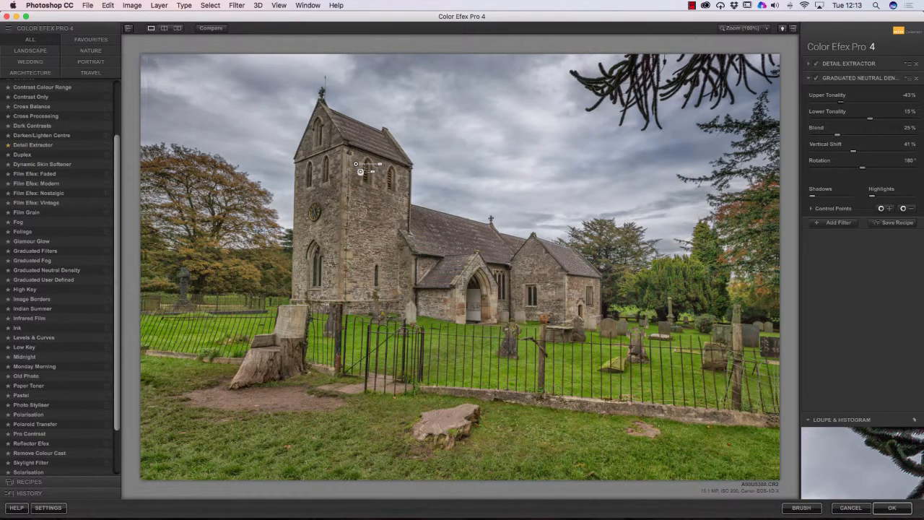
pyautogui.moveTo(840, 102); pyautogui.dragTo(840, 102)
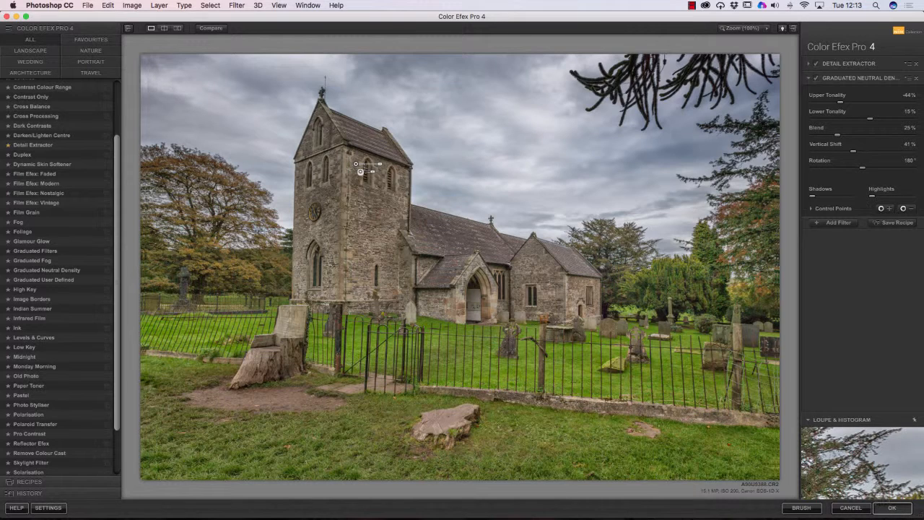
# - Apply the filter stack, returning to Photoshop, and lower the Color Efex Pro 4 layer's opacity to 45%
pyautogui.click(892, 507)
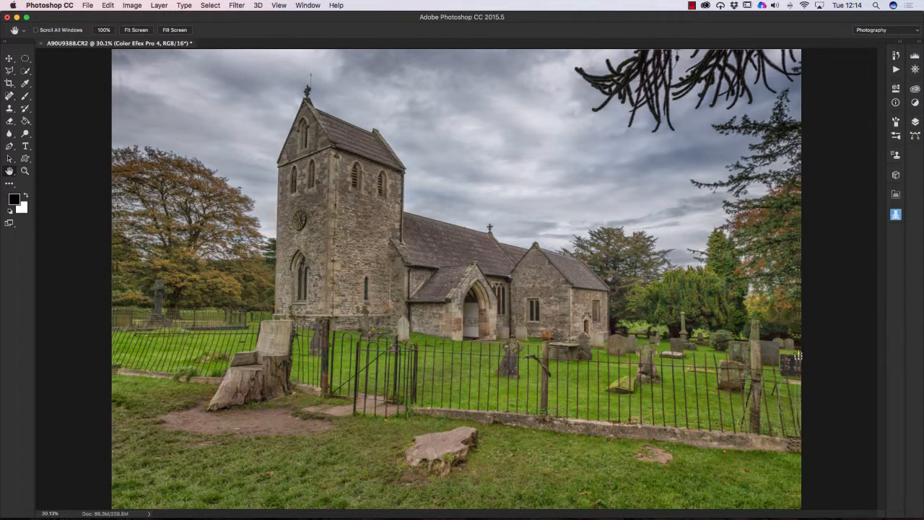
pyautogui.click(914, 121)
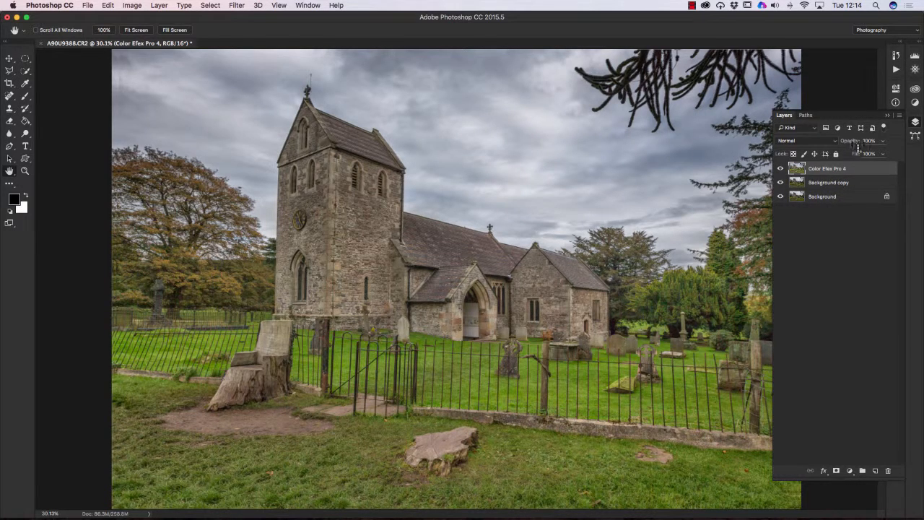
pyautogui.click(882, 141)
pyautogui.moveTo(882, 153); pyautogui.dragTo(856, 153)
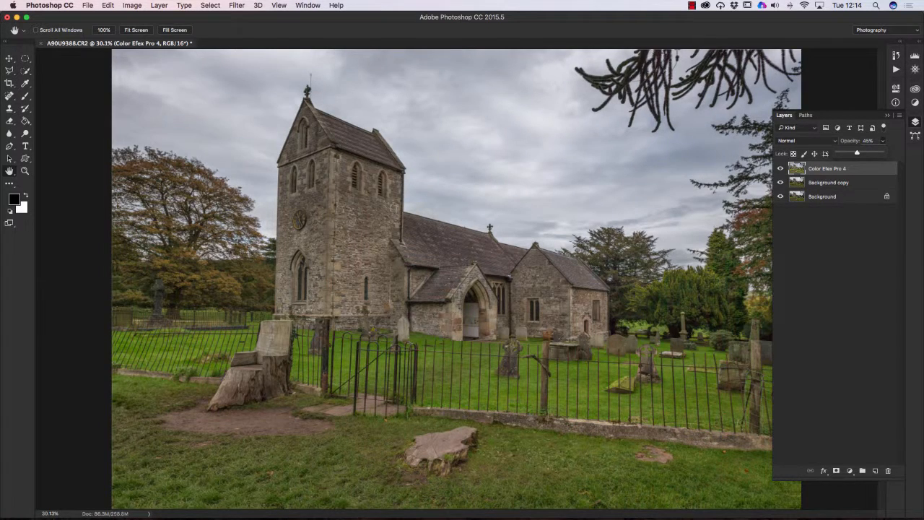